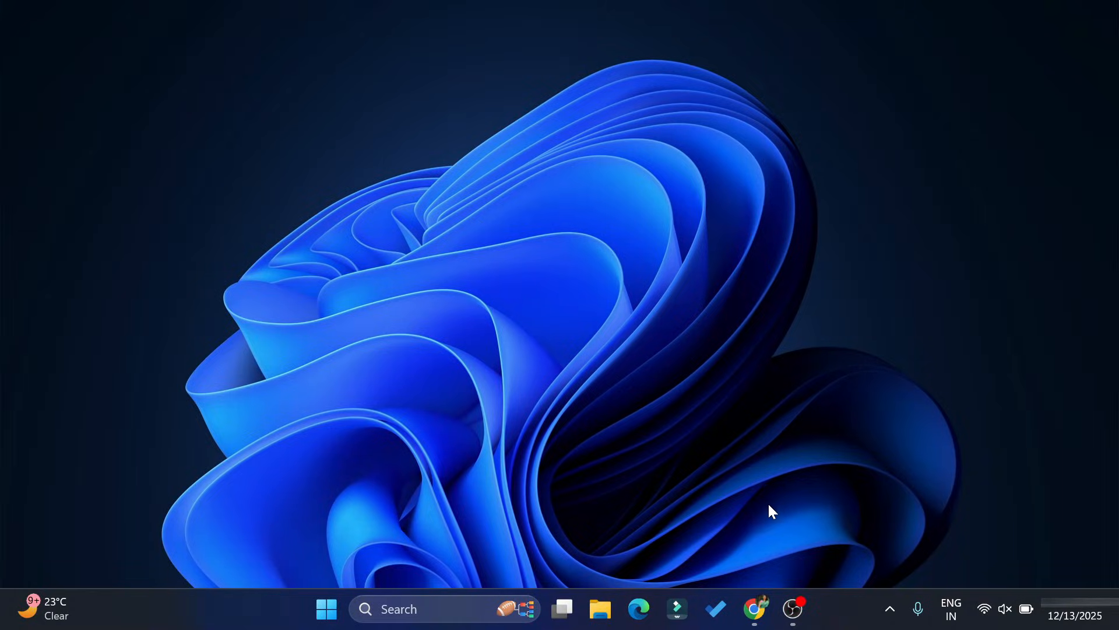
Switch to Chrome, search Google for "eclipse download" and open the Eclipse Foundation's Eclipse Downloads page.
mouse_move(766, 608)
left_click(841, 540)
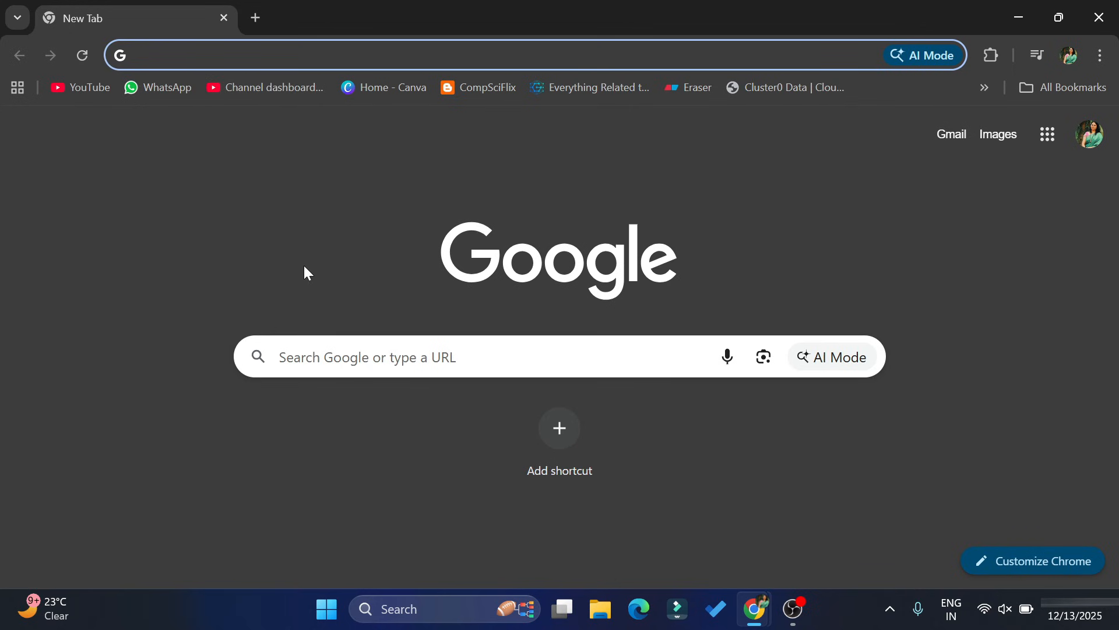
left_click(362, 357)
type("ecli")
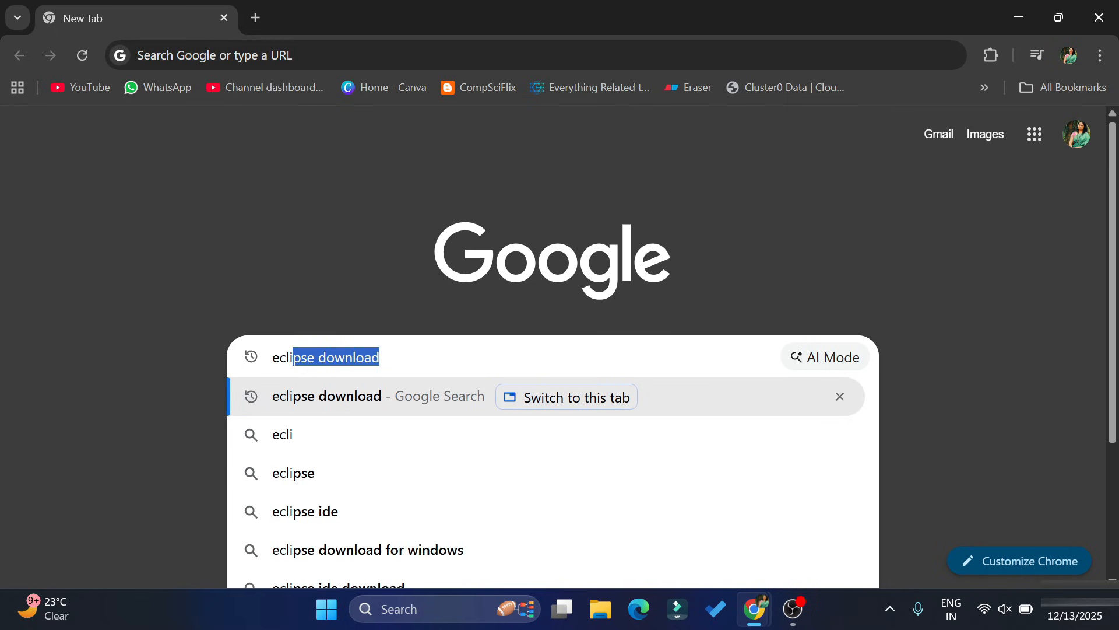
key("Right")
key("Return")
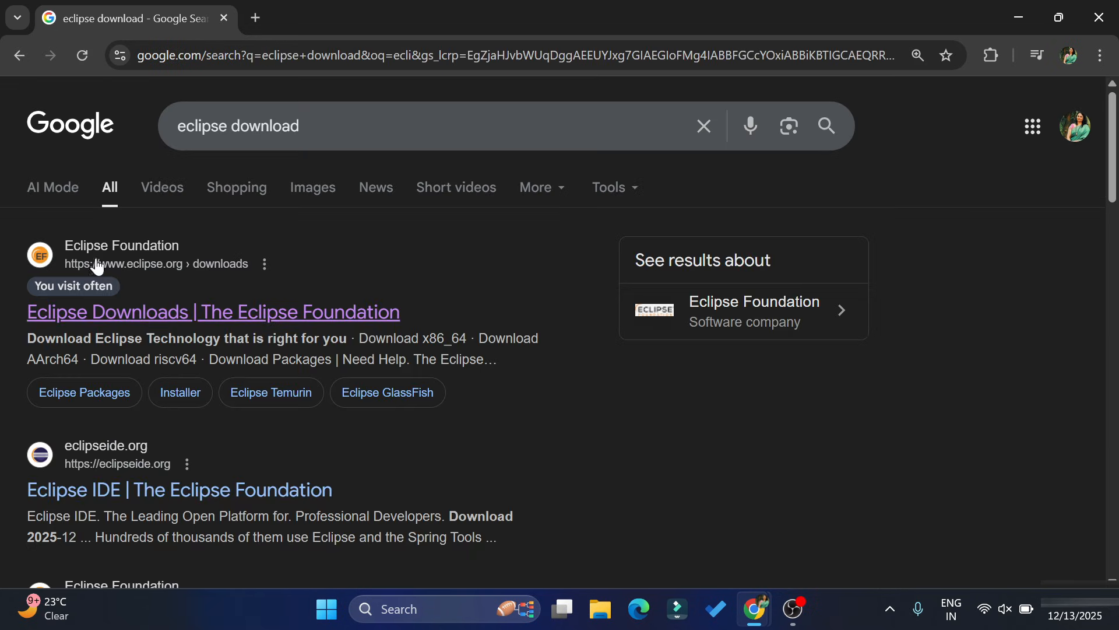
left_click(76, 322)
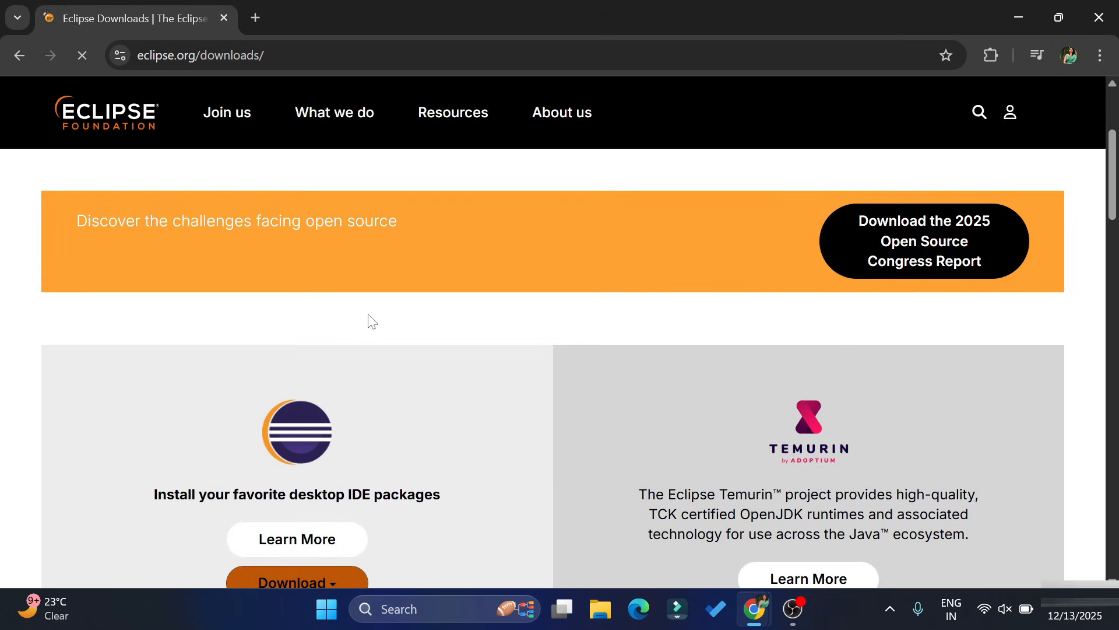
Download the x86_64 Eclipse installer, eclipse-inst-jre-win64.exe, and minimize the browser.
scroll(369, 321, "down", 1)
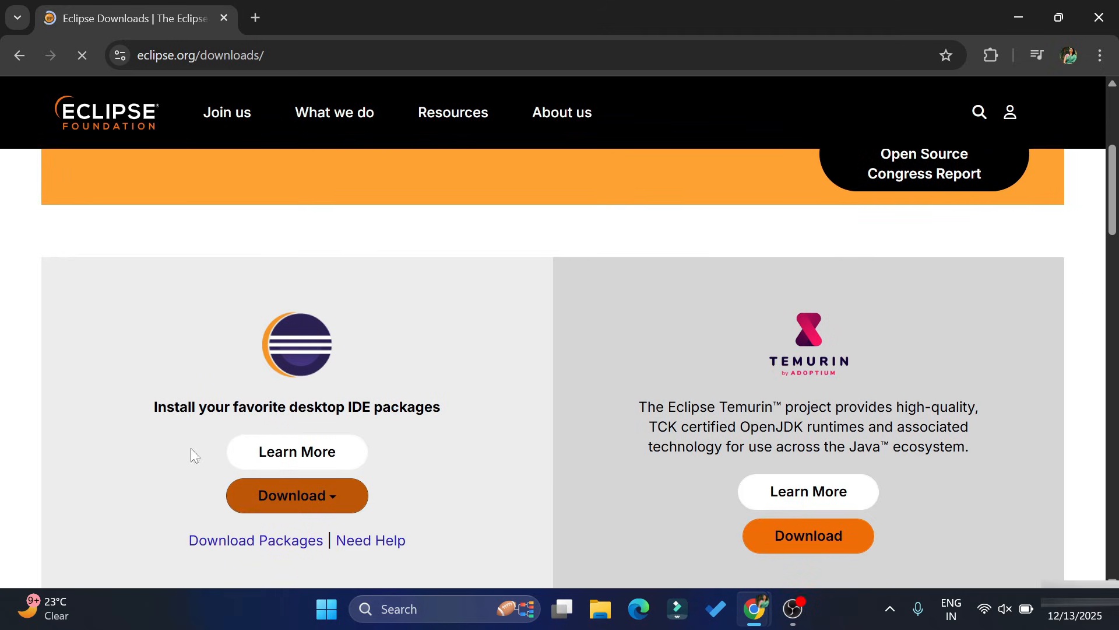
left_click(294, 500)
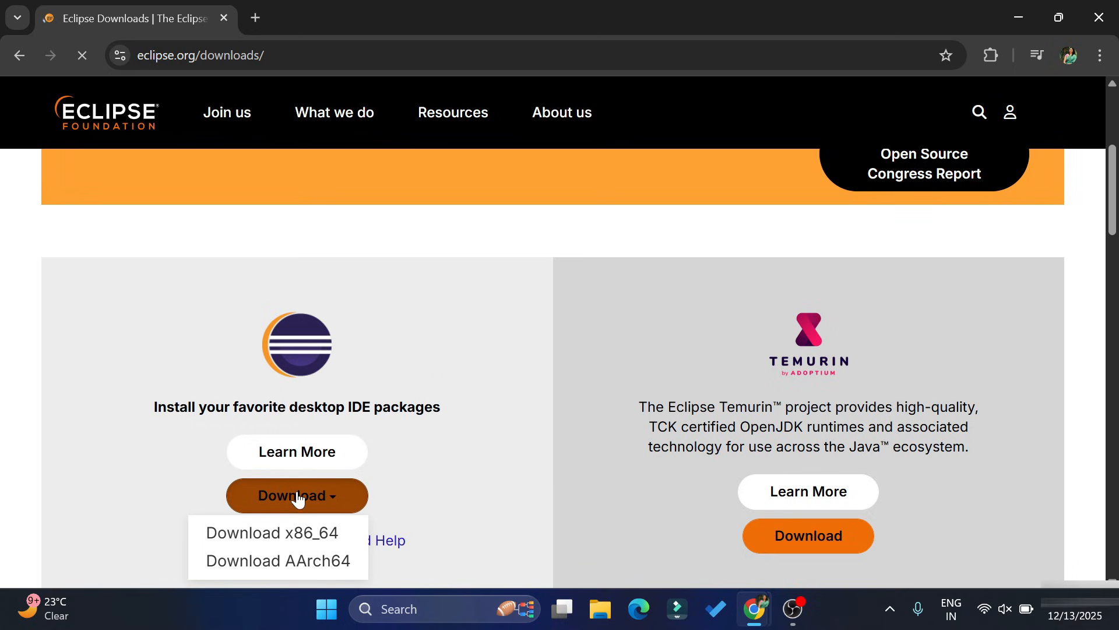
scroll(298, 499, "down", 1)
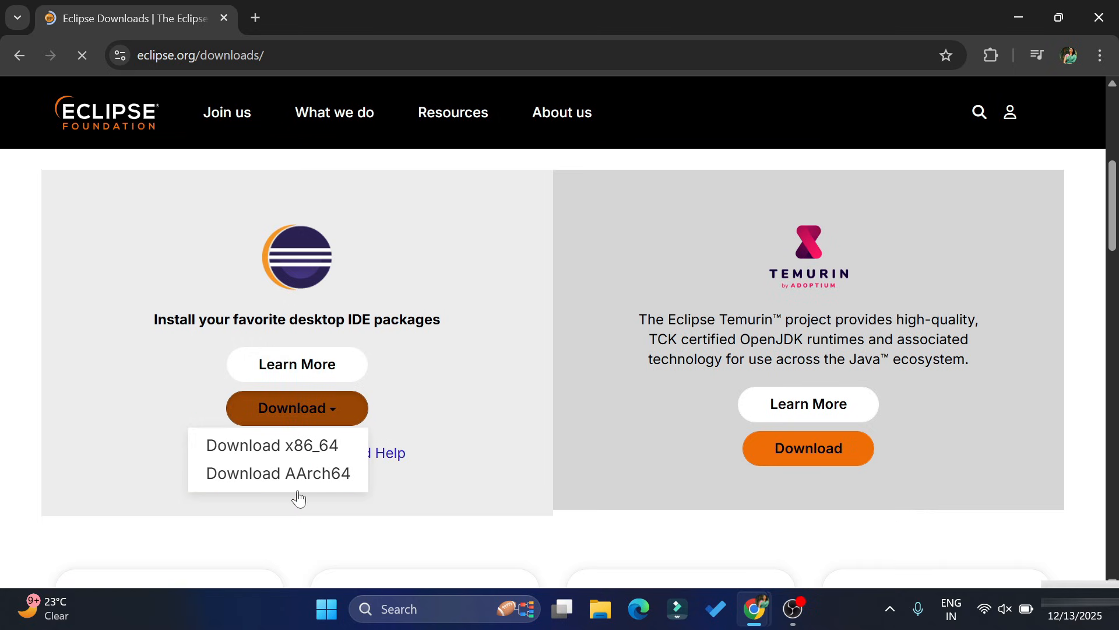
left_click(307, 449)
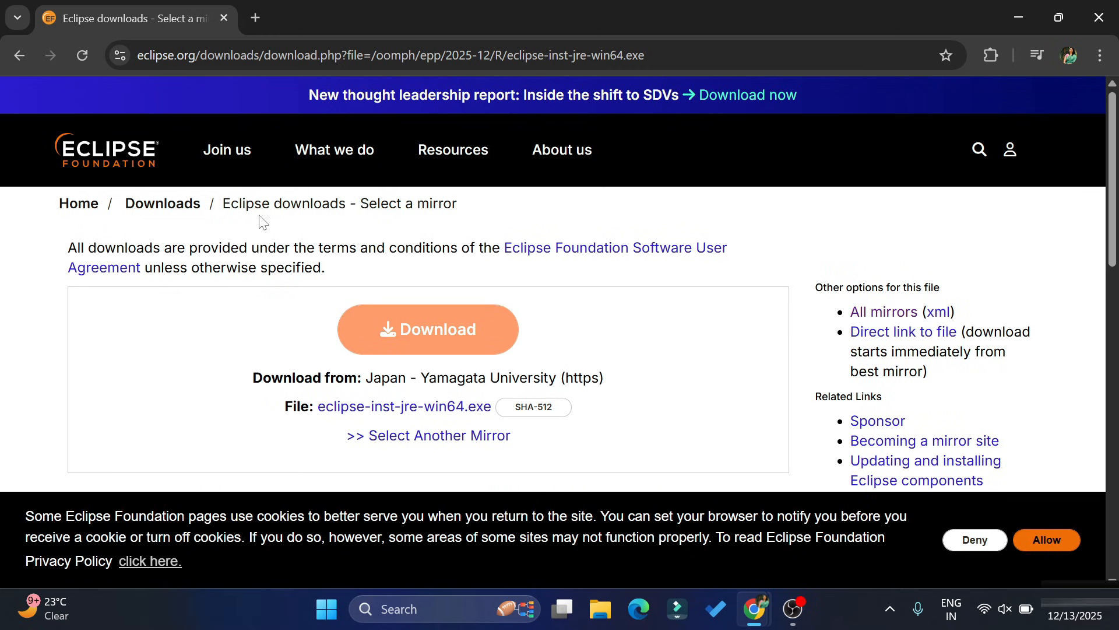
left_click(433, 336)
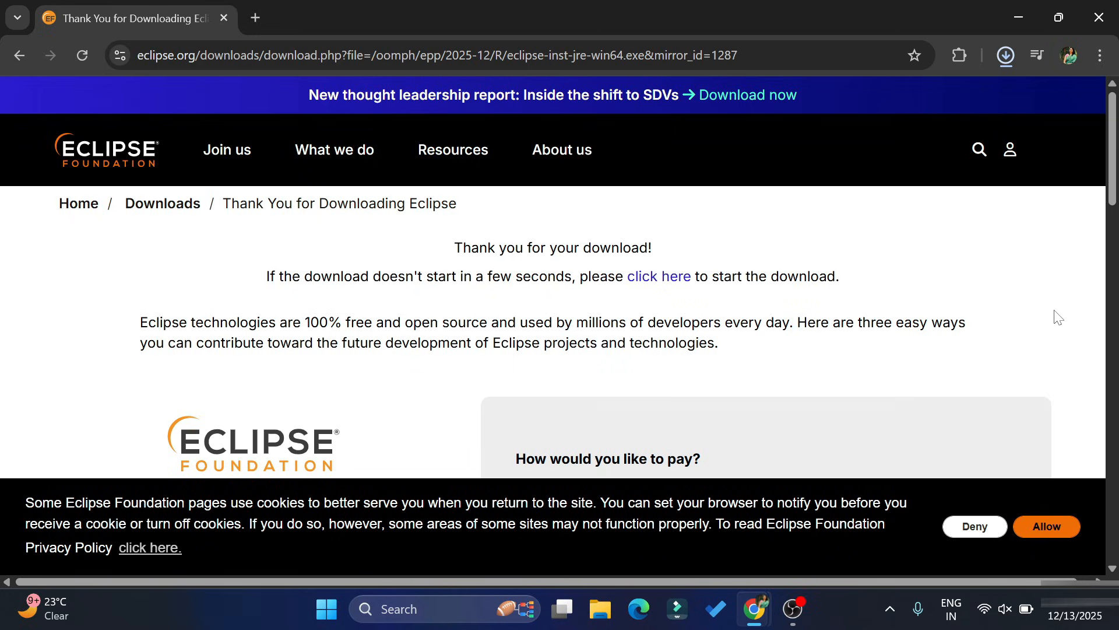
left_click(1031, 19)
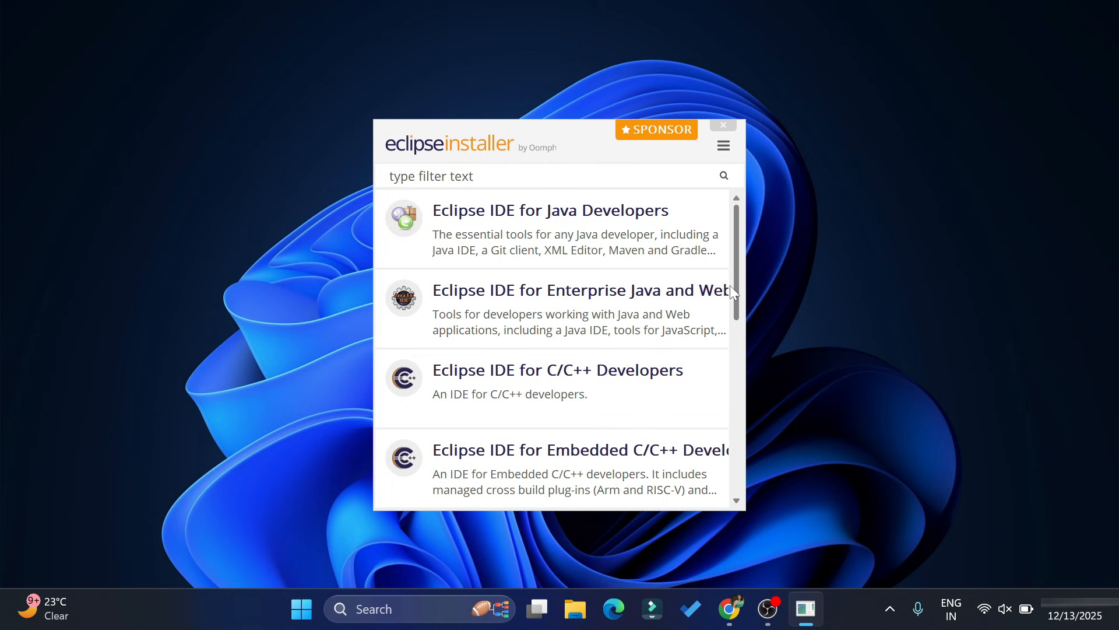
Choose the Eclipse IDE for Java Developers package in the Eclipse Installer.
mouse_move(737, 309)
left_mouse_down()
mouse_move(732, 405)
mouse_move(723, 315)
left_mouse_up()
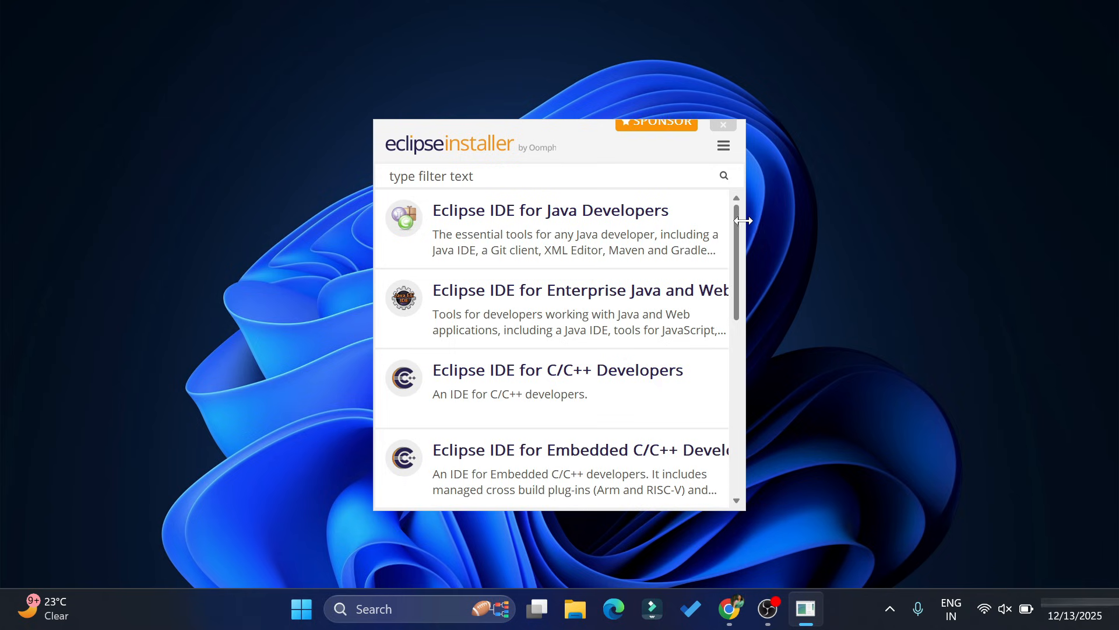
left_click(610, 241)
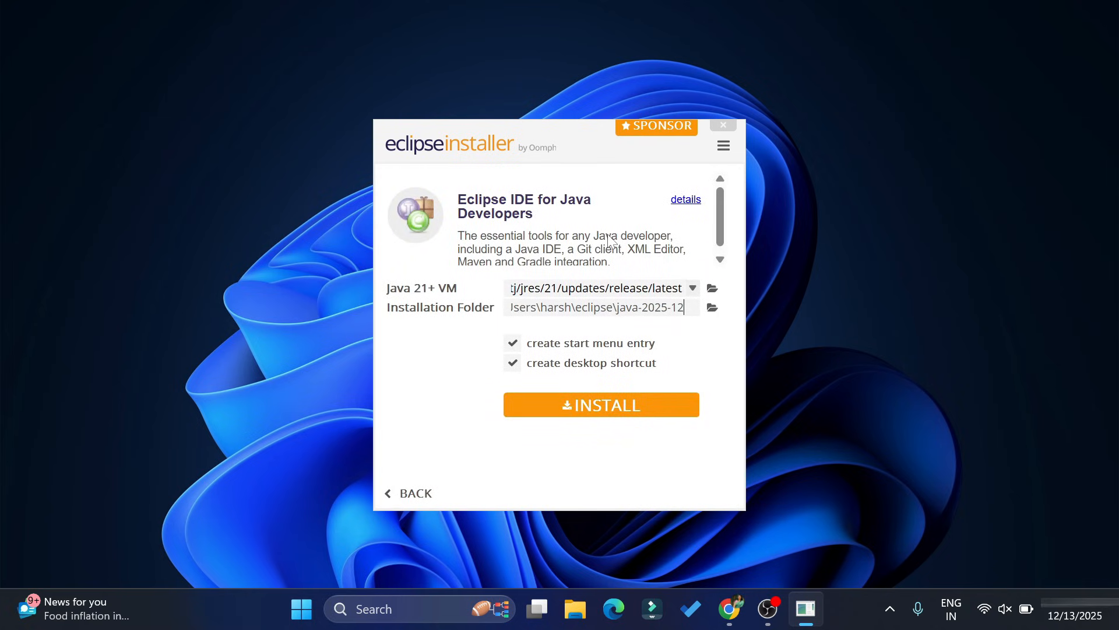
left_click(411, 494)
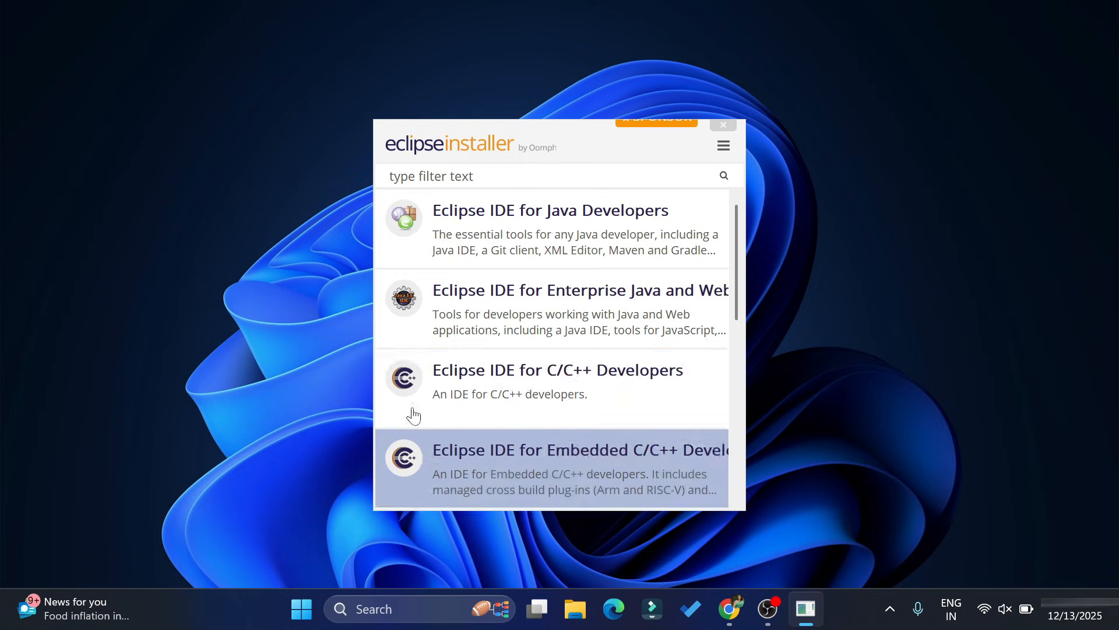
left_click(627, 250)
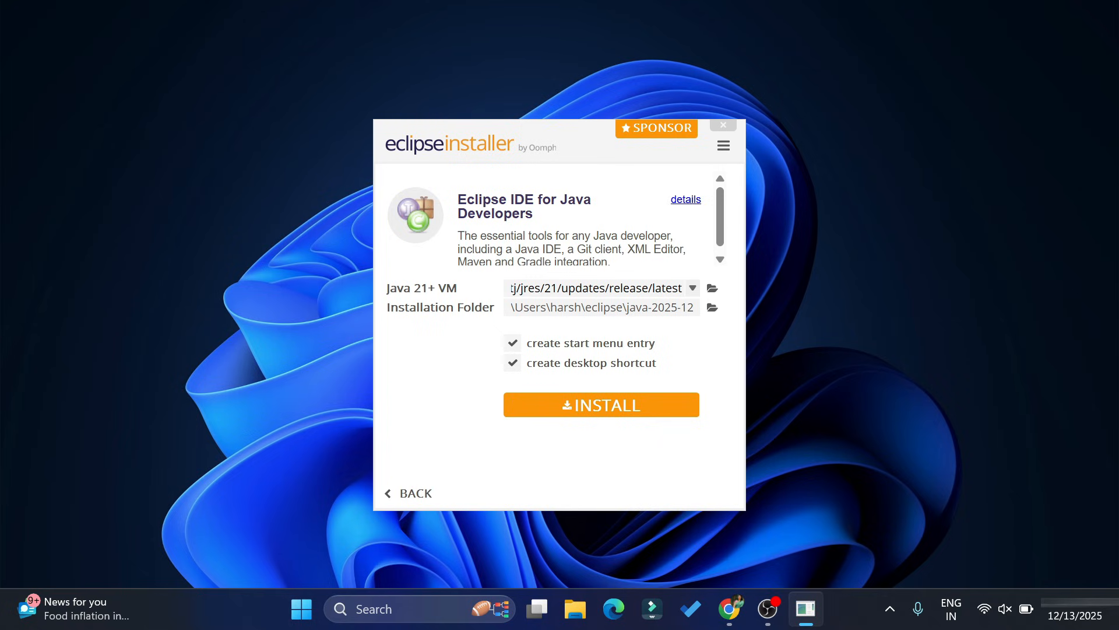
Set the Java 21+ VM to C:\Program Files\Java\jdk-25.
left_click(693, 288)
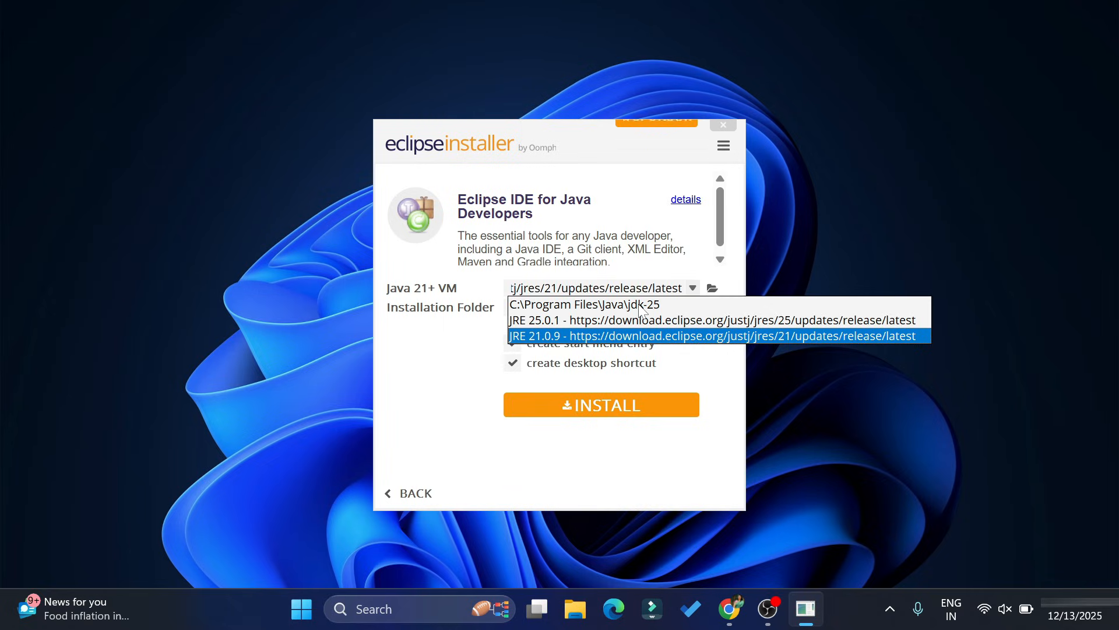
left_click(642, 304)
left_click(694, 288)
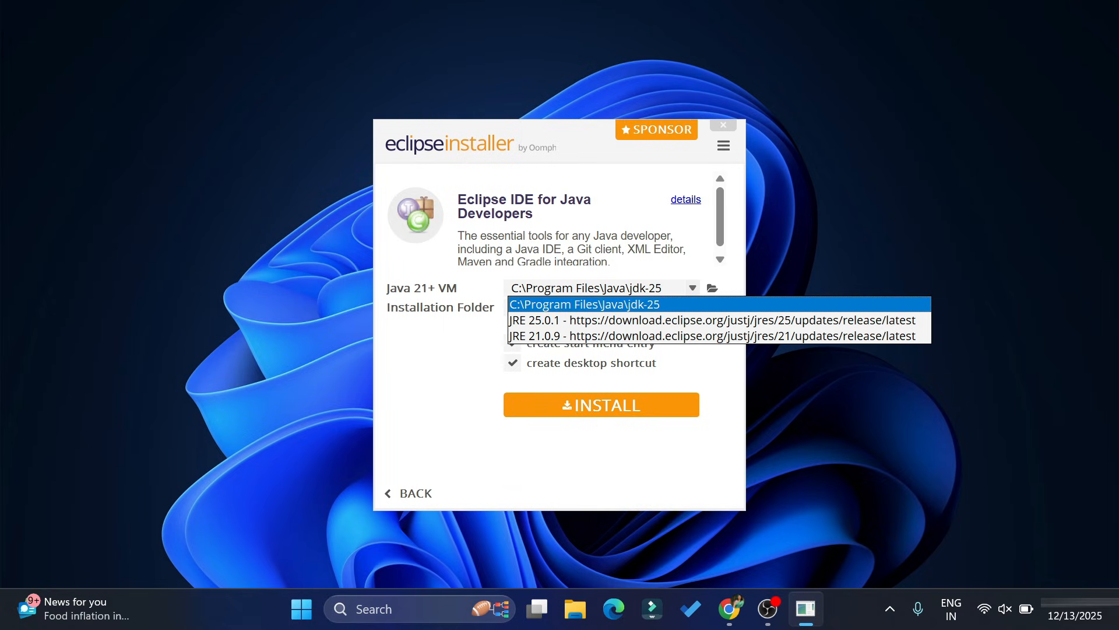
left_click(406, 376)
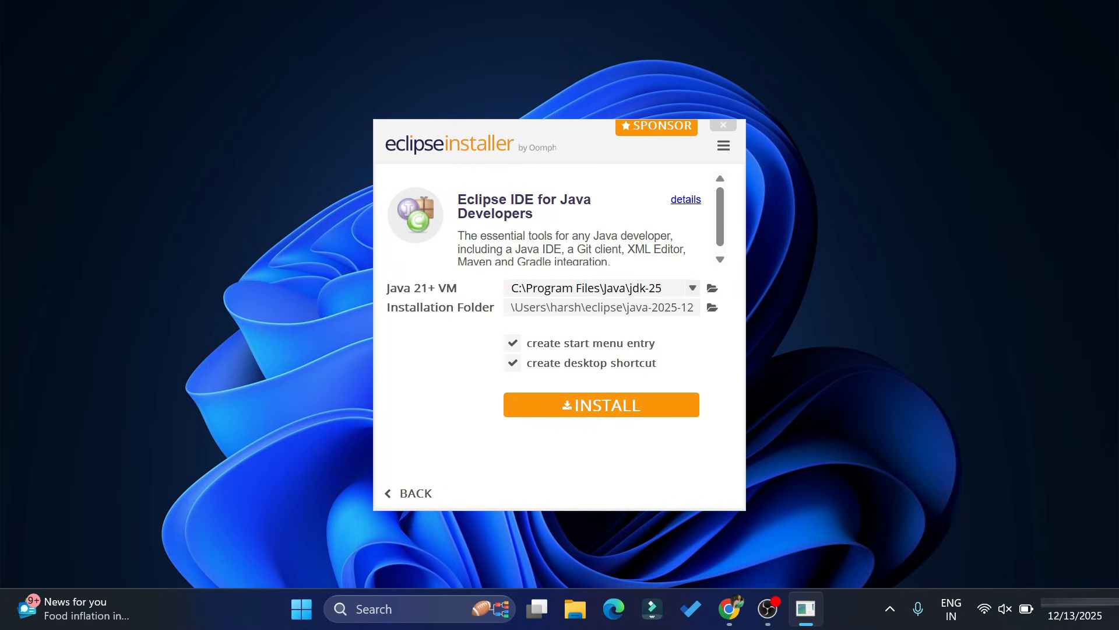
Examine the full path of the installation folder without changing it.
key("shift+Right")
key("shift+Right")
key("shift+Right")
key("shift+Right")
key("shift+Right")
key("shift+Right")
key("shift+Right")
key("shift+Right")
key("shift+Right")
key("shift+Right")
key("shift+Right")
key("shift+Right")
key("shift+Right")
key("shift+Right")
key("shift+Right")
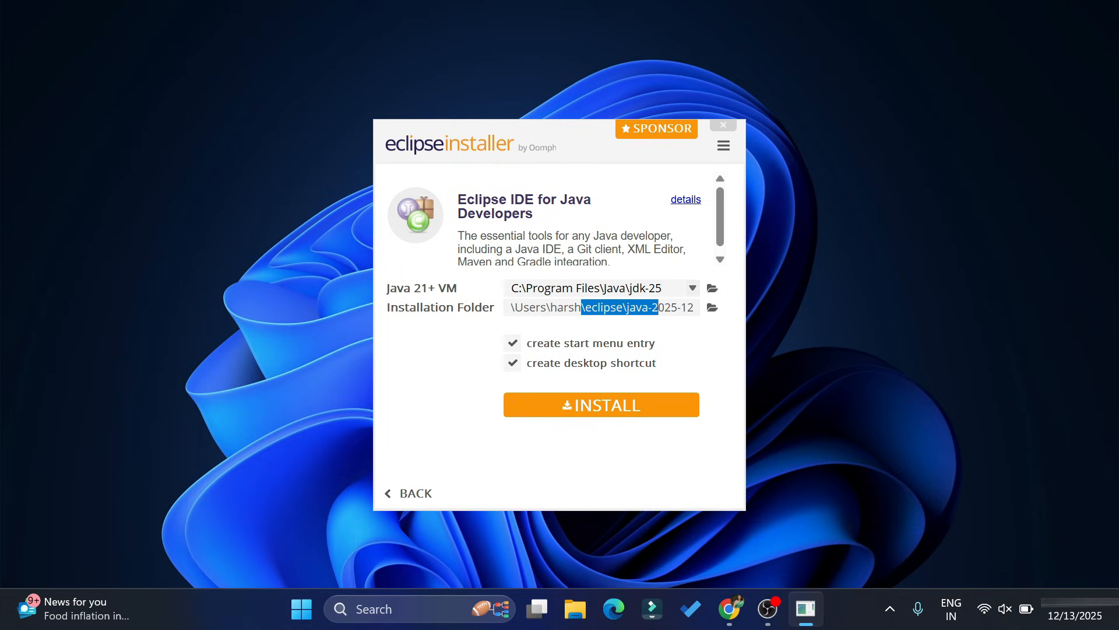
key("shift+Right")
key("shift+Right")
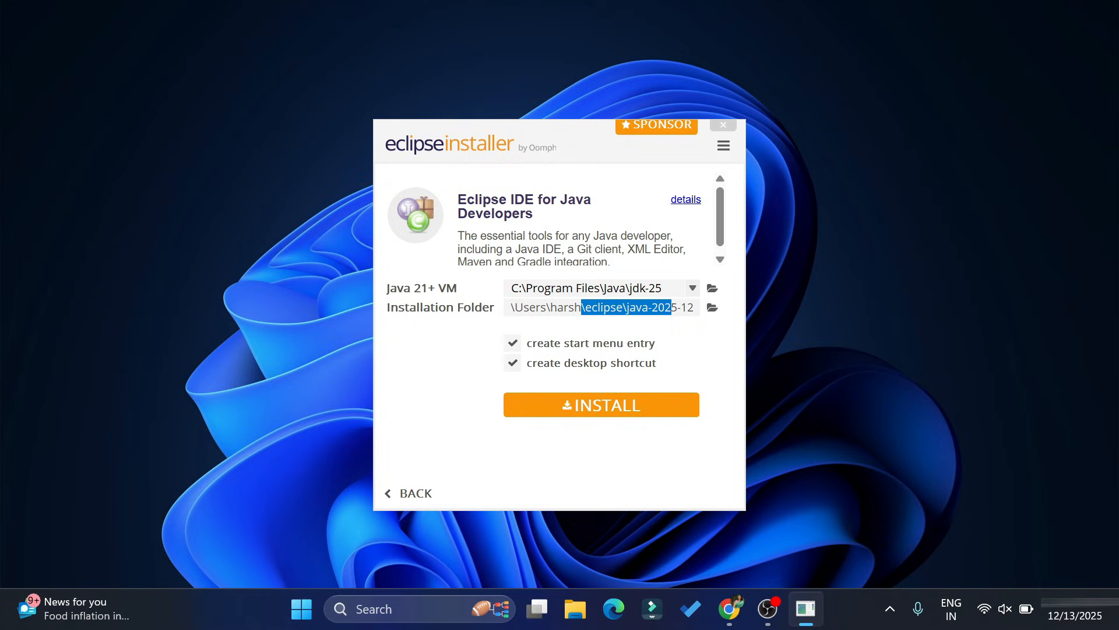
left_click(641, 308)
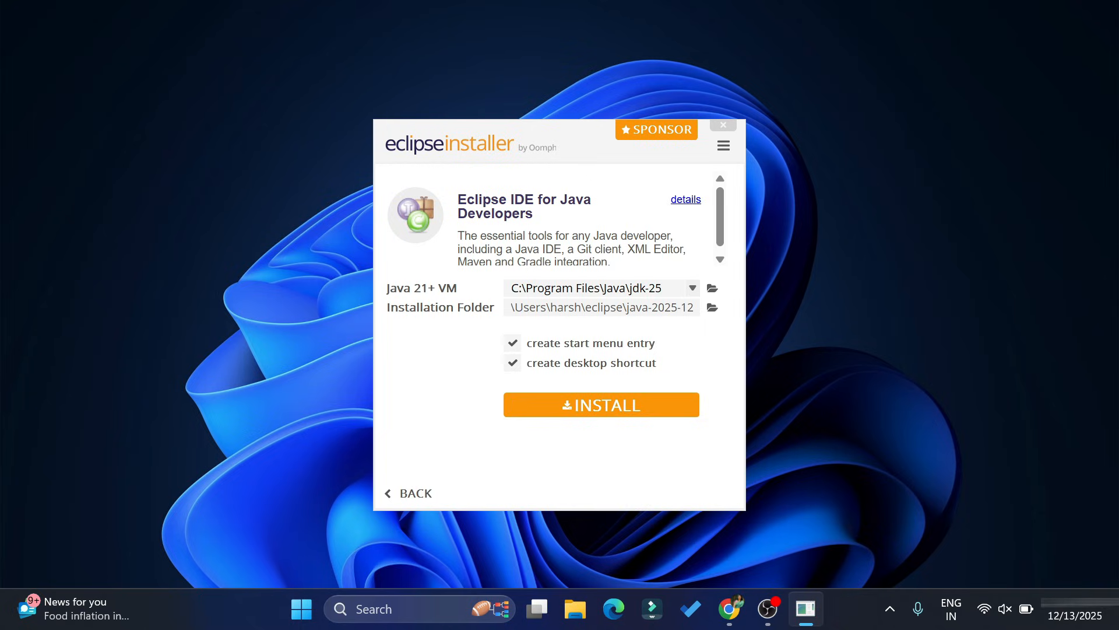
left_click_drag(649, 307, 405, 309)
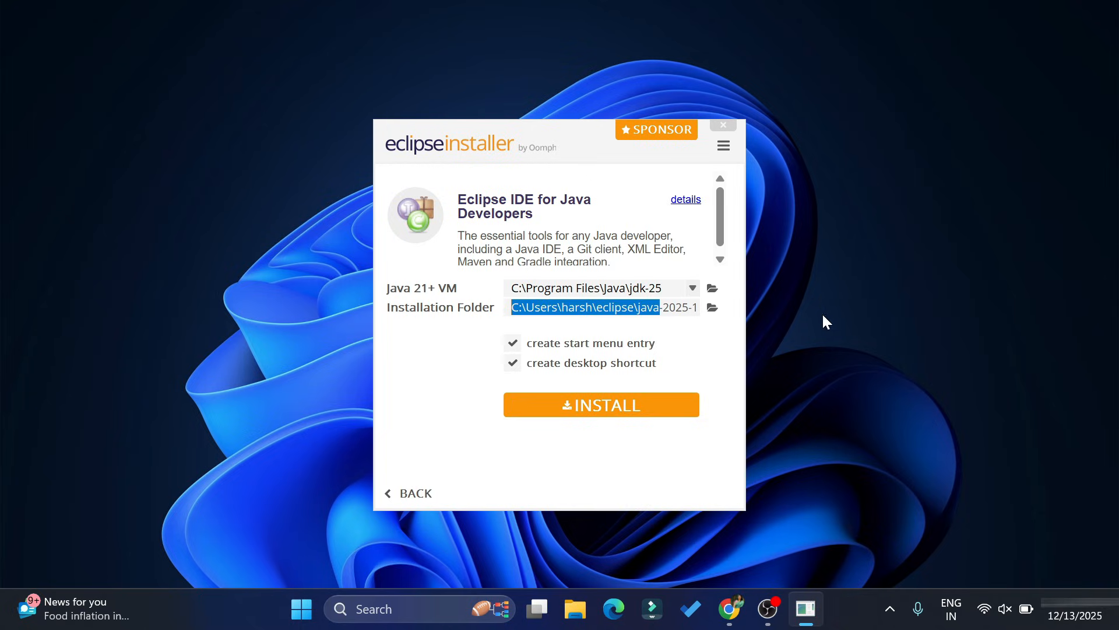
Install the package, accepting the Eclipse Foundation Software User Agreement, and launch the IDE with the default eclipse-workspace directory.
left_click(608, 411)
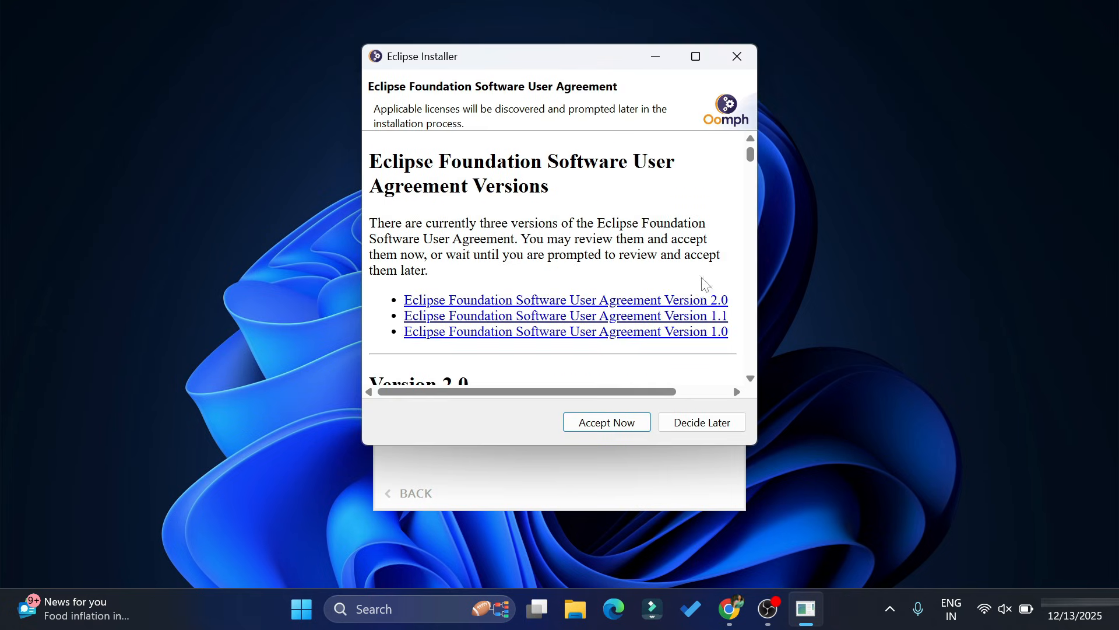
left_click(604, 424)
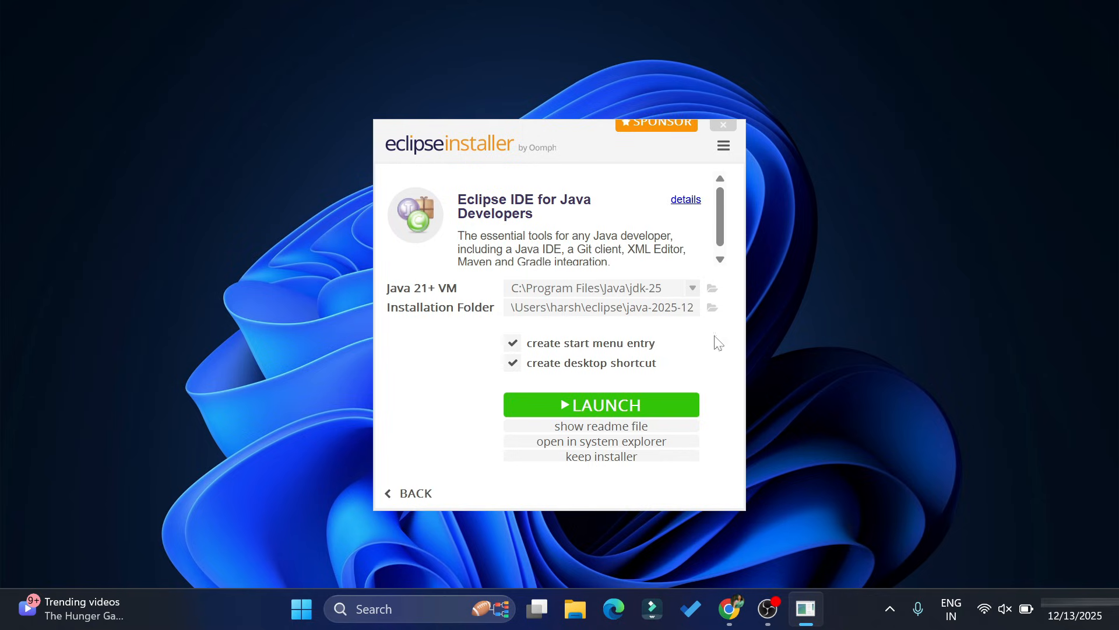
left_click(646, 407)
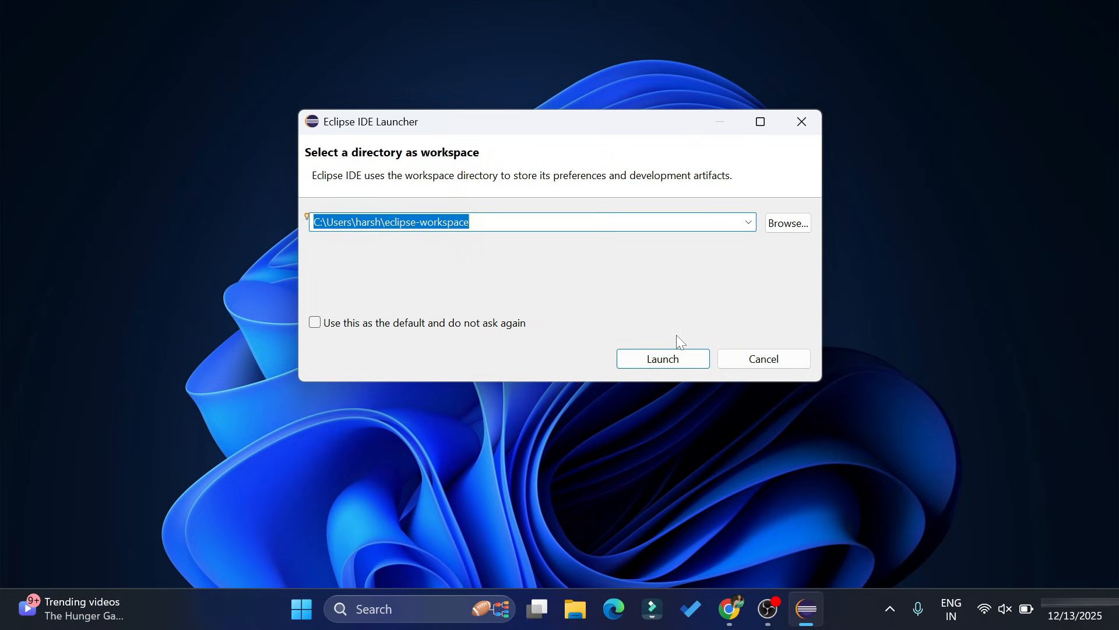
left_click(675, 355)
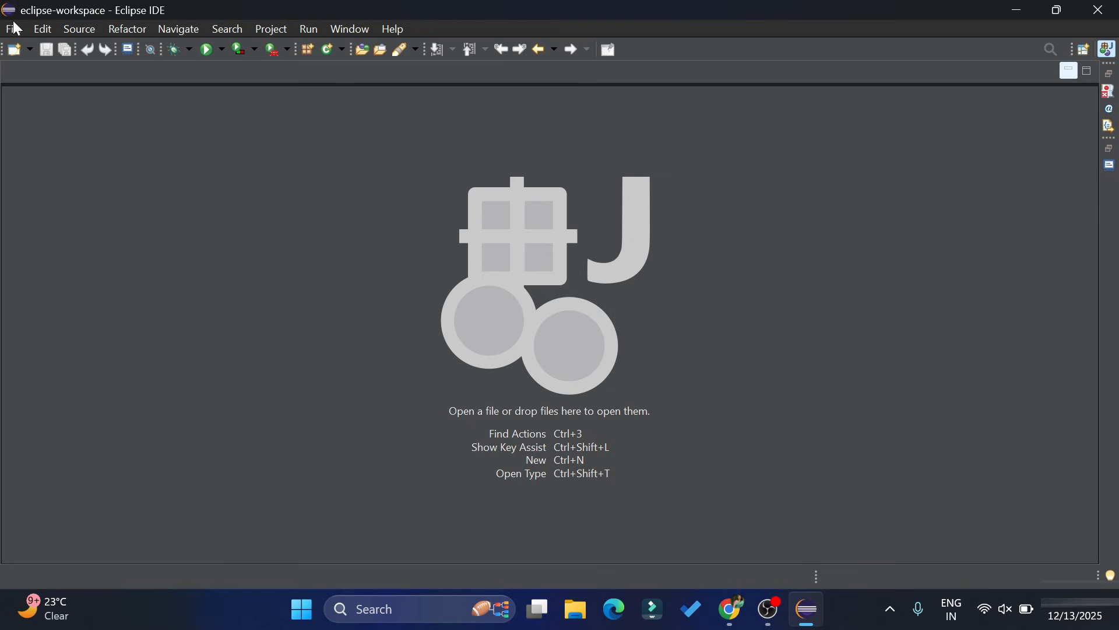
Start a new Java project and name it HelloDemo.
left_click(16, 28)
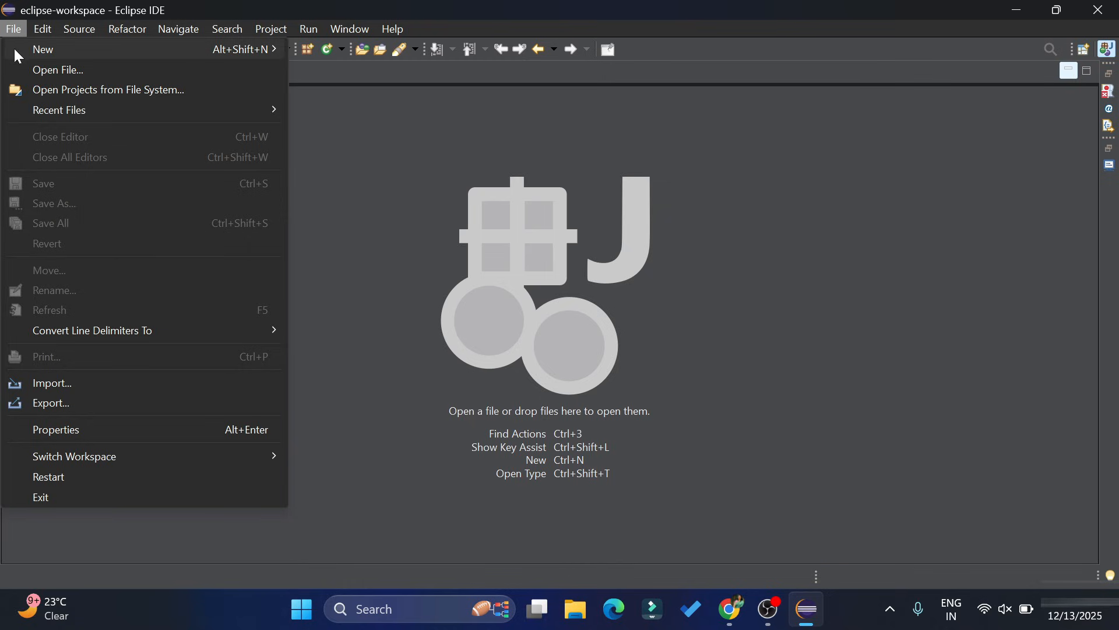
left_click(15, 50)
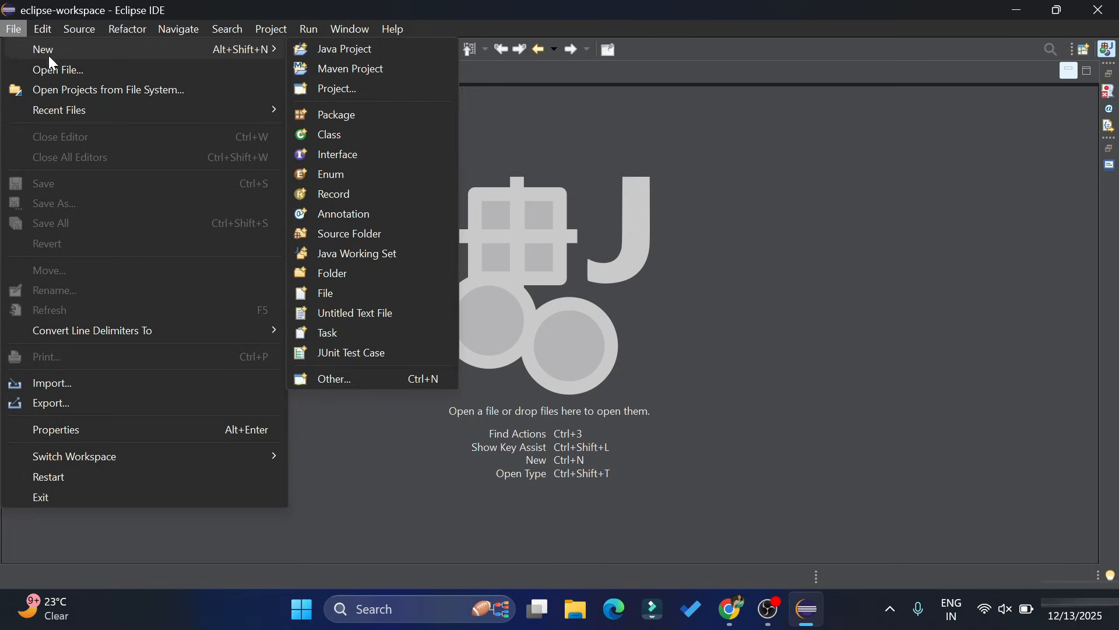
left_click(386, 52)
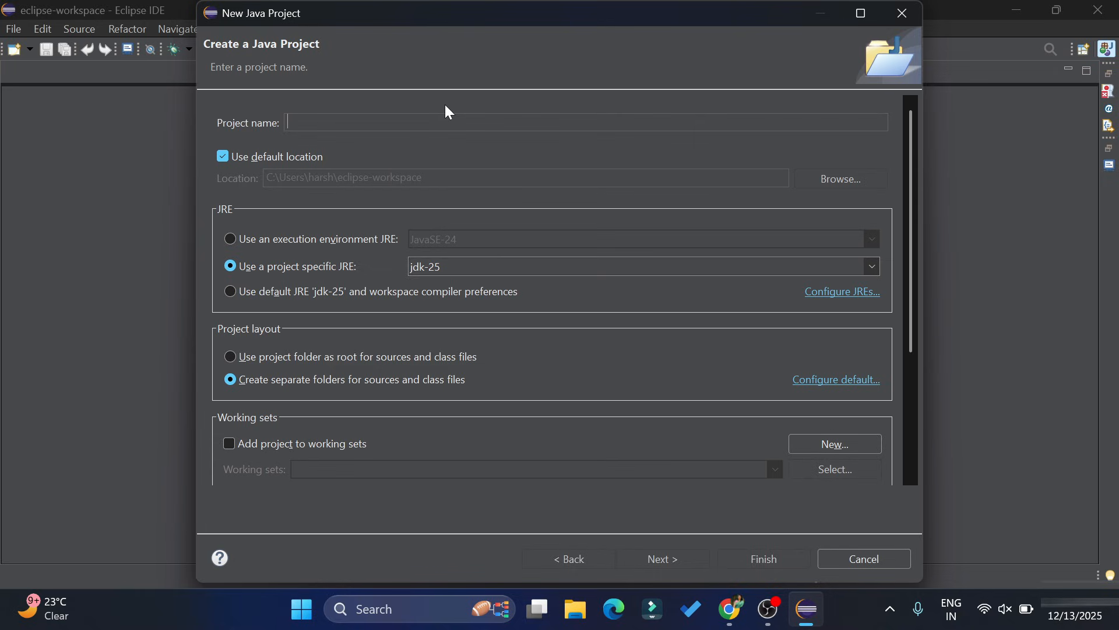
type("Hello")
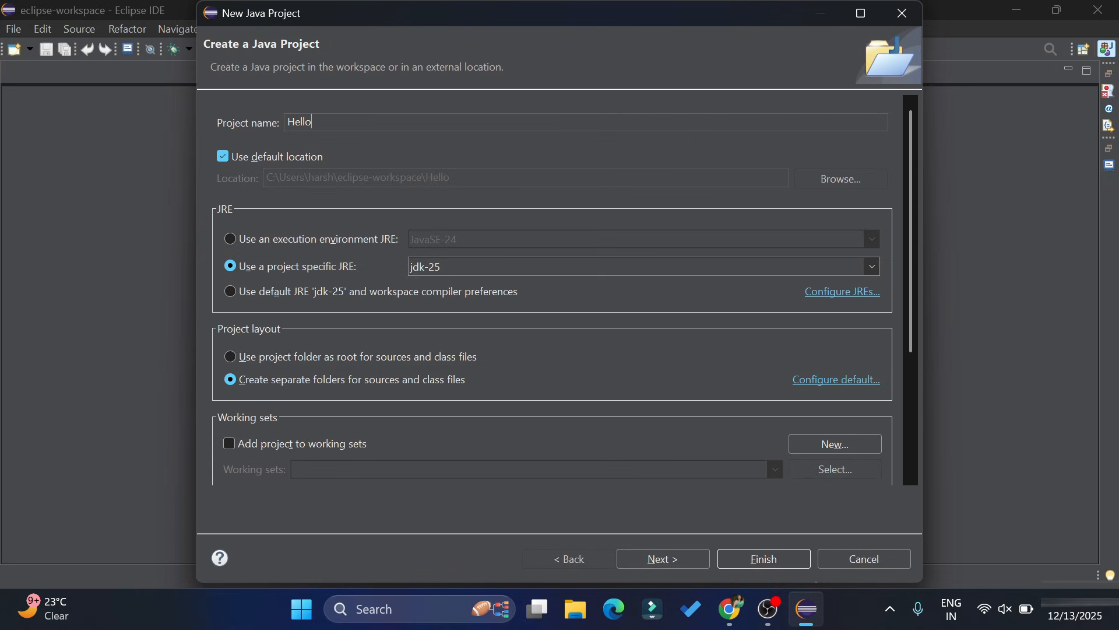
type("Demo")
left_click(307, 163)
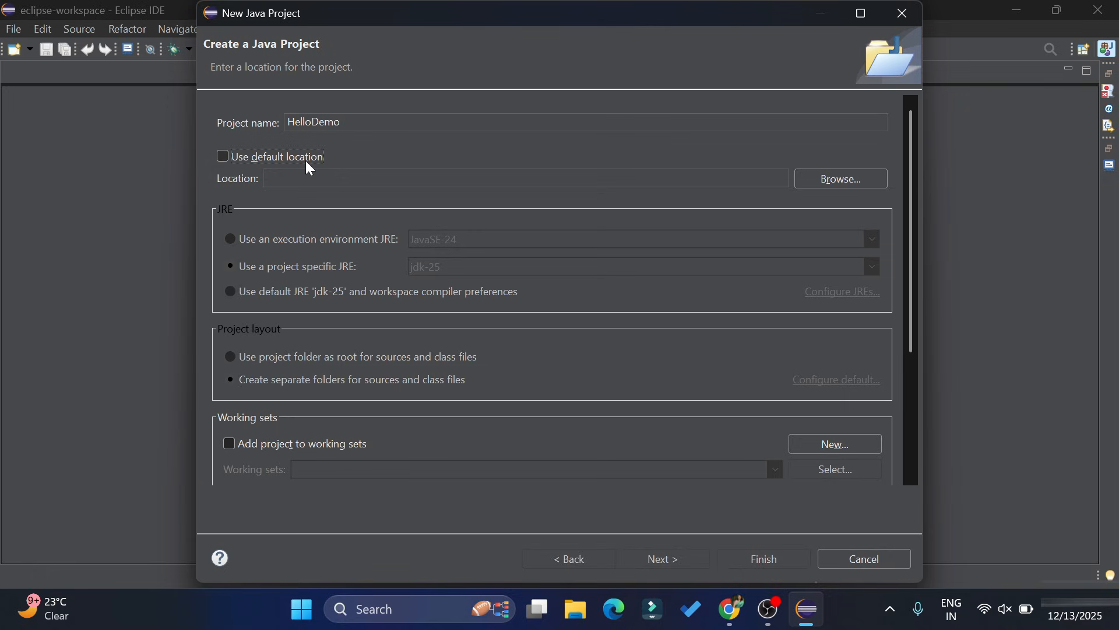
left_click(822, 185)
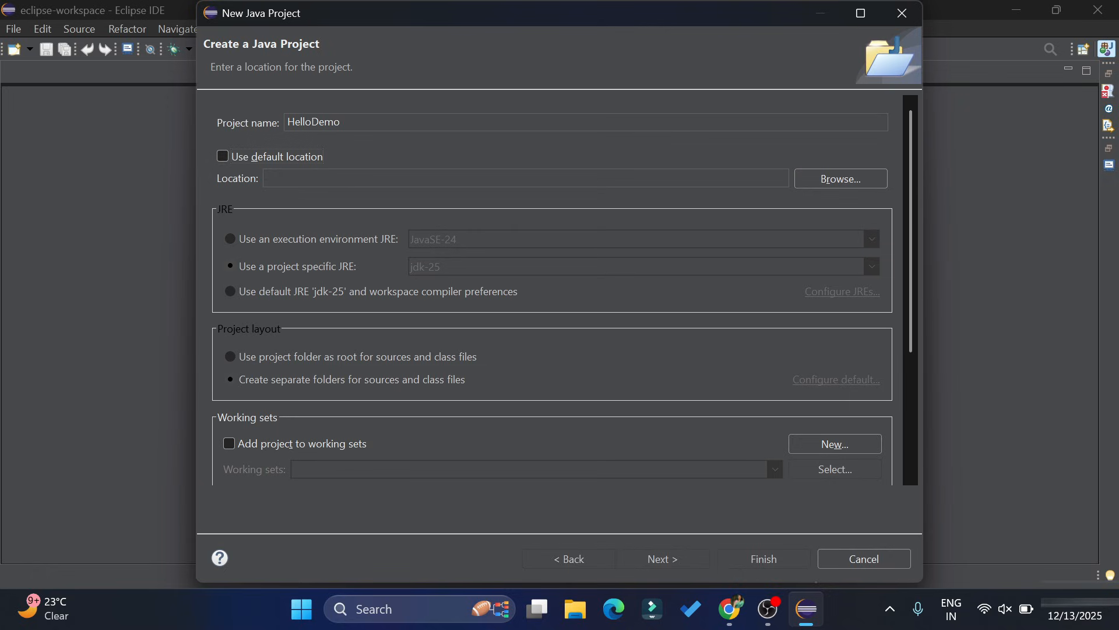
left_click(289, 162)
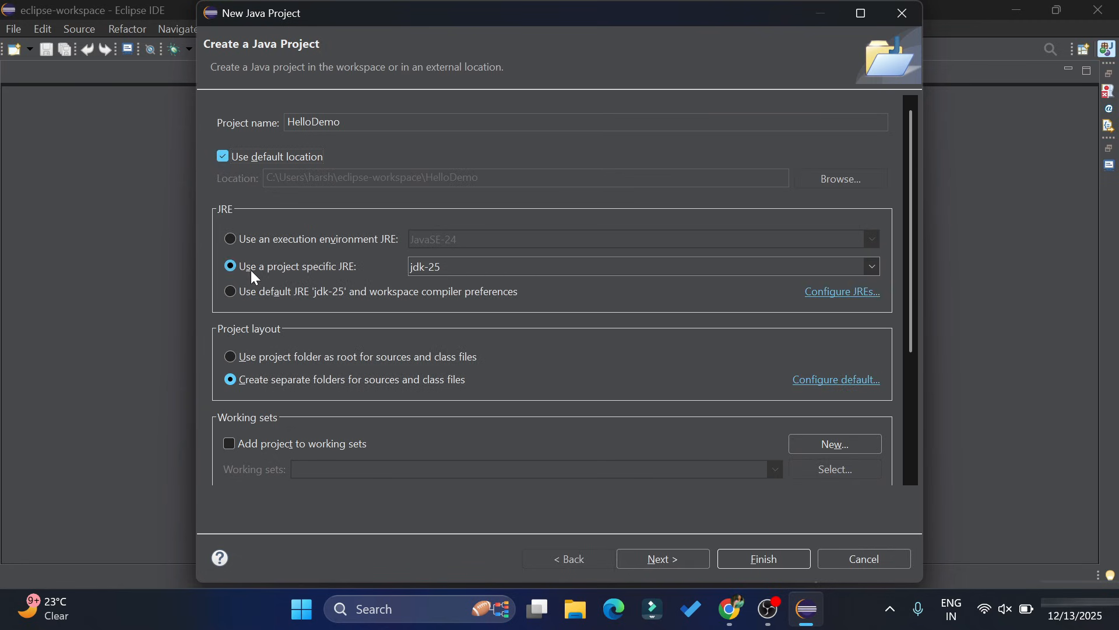
Select jdk-25 as the project-specific JRE and review the remaining layout, working set and module options.
left_click(432, 272)
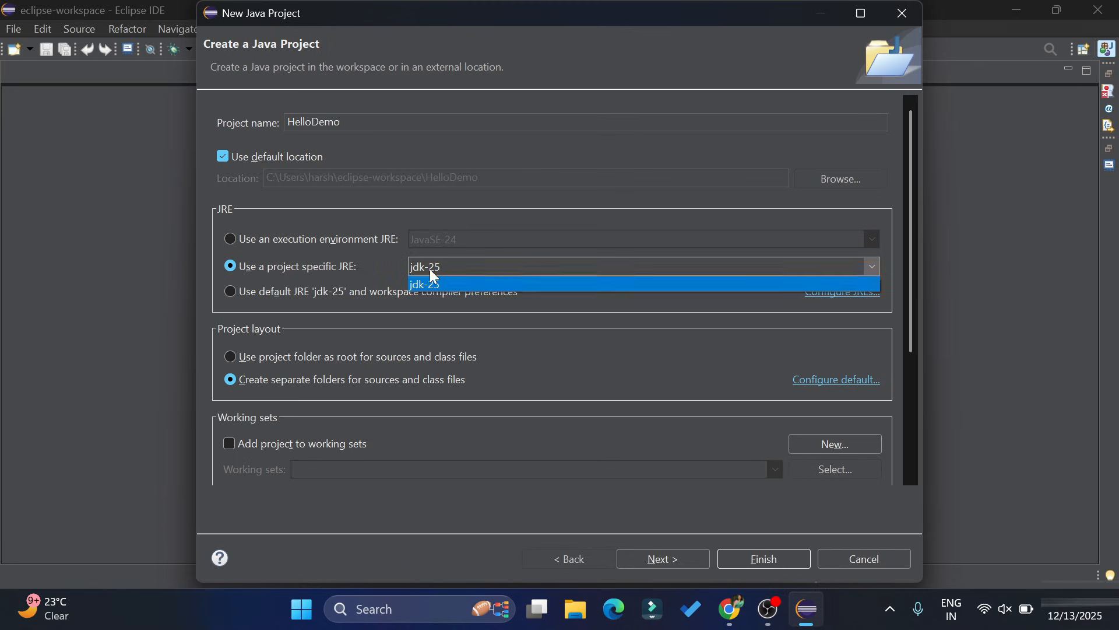
left_click(432, 274)
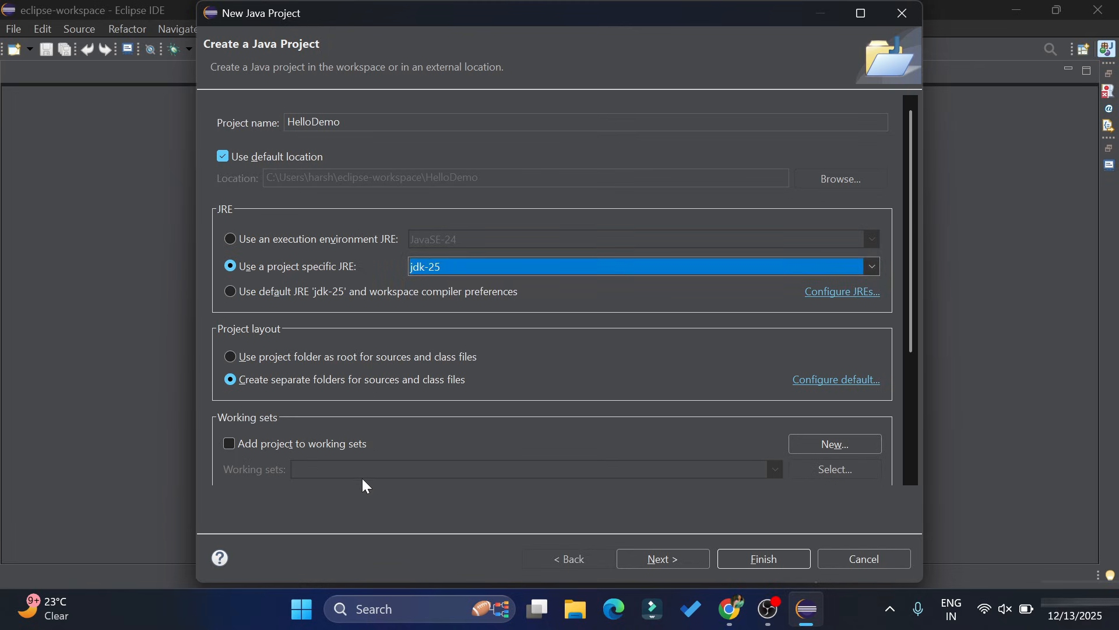
scroll(362, 478, "down", 5)
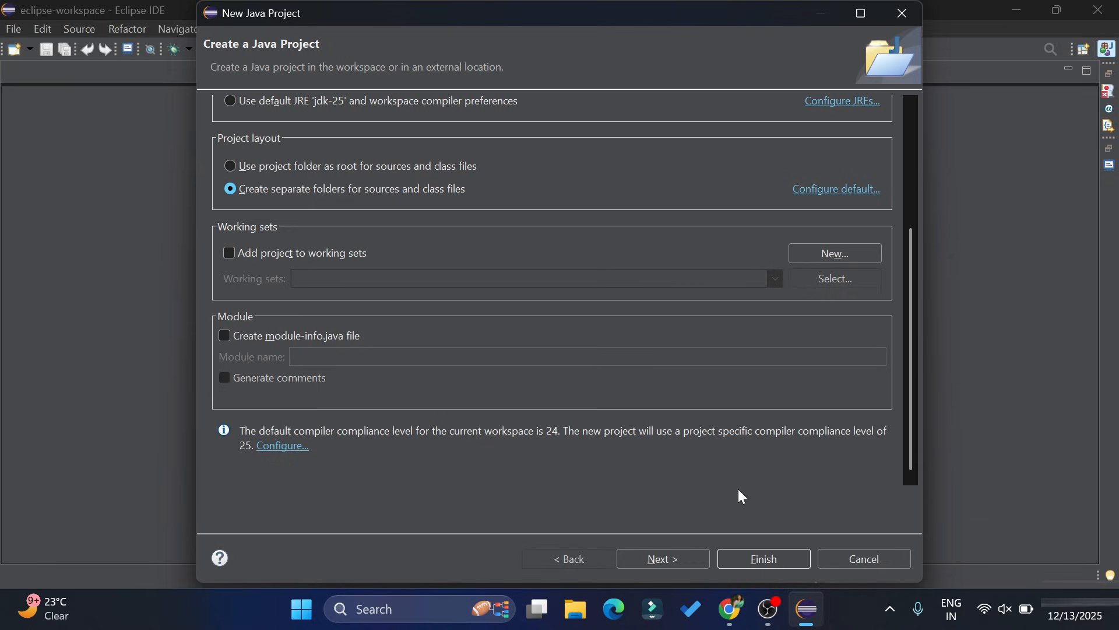
Review the Java build settings and create the HelloDemo project, keeping the default source folder and HelloDemo/bin output folder.
left_click(683, 554)
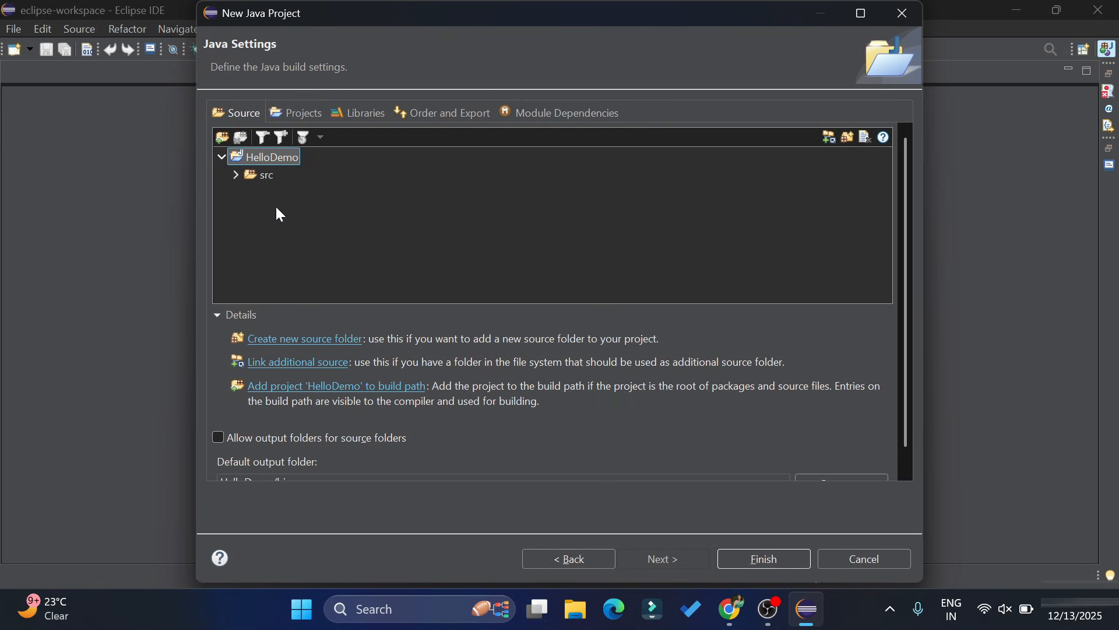
scroll(285, 452, "down", 1)
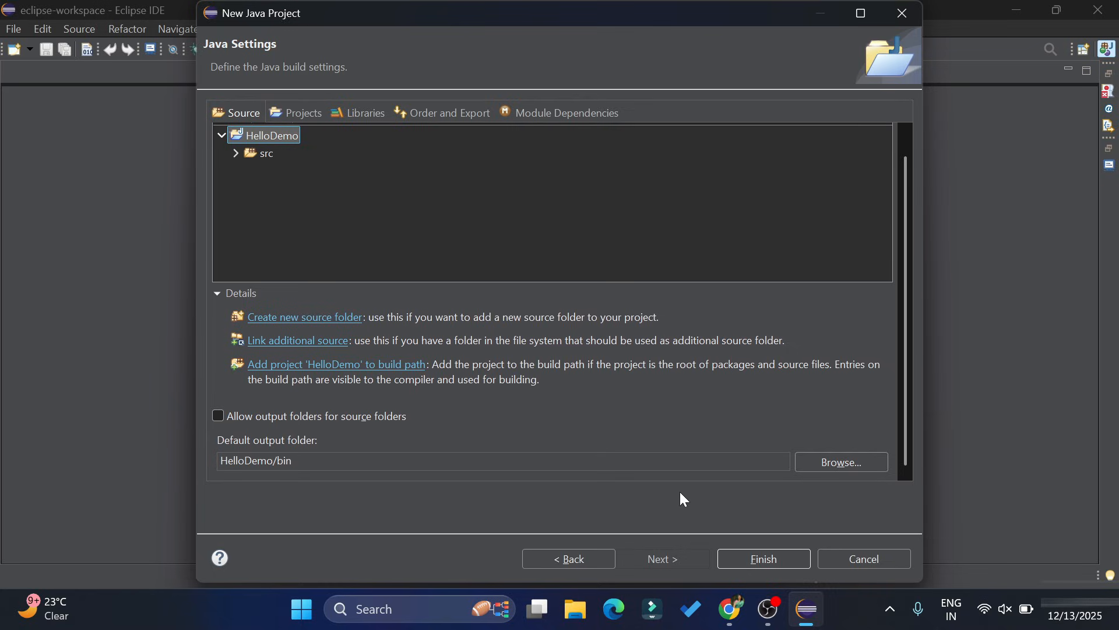
left_click(748, 563)
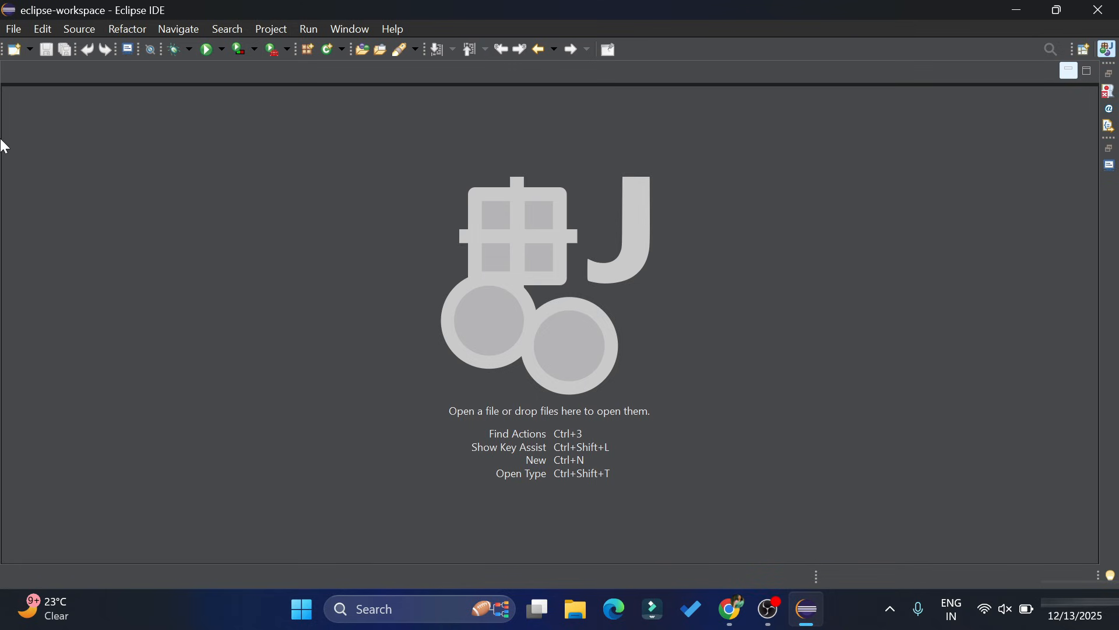
Show the Project Explorer view and expand the HelloDemo project in it.
left_click(347, 31)
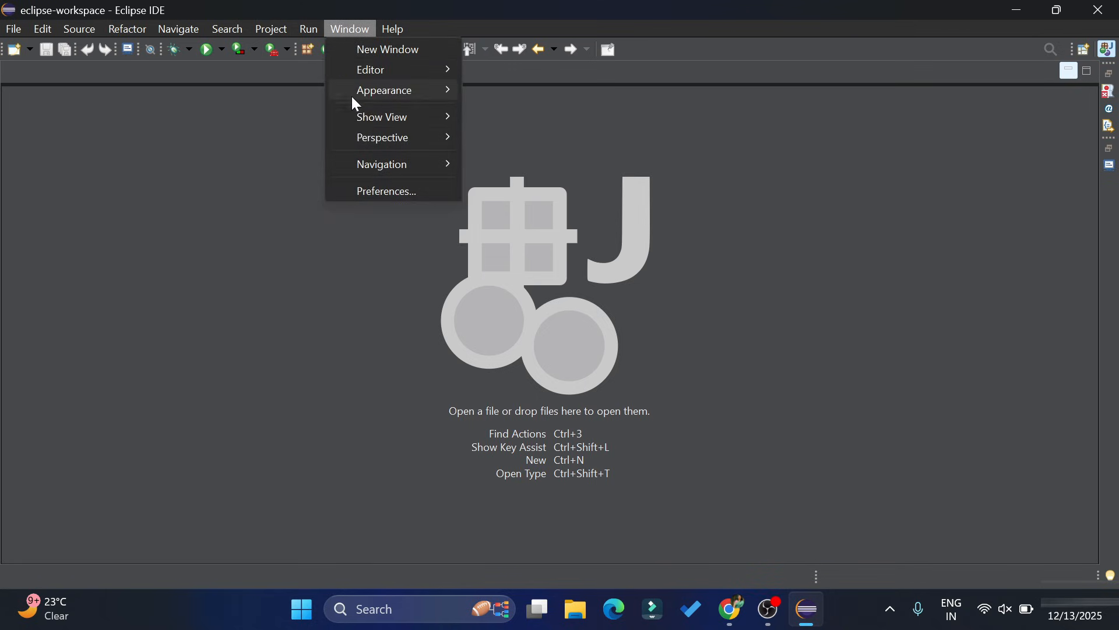
mouse_move(358, 123)
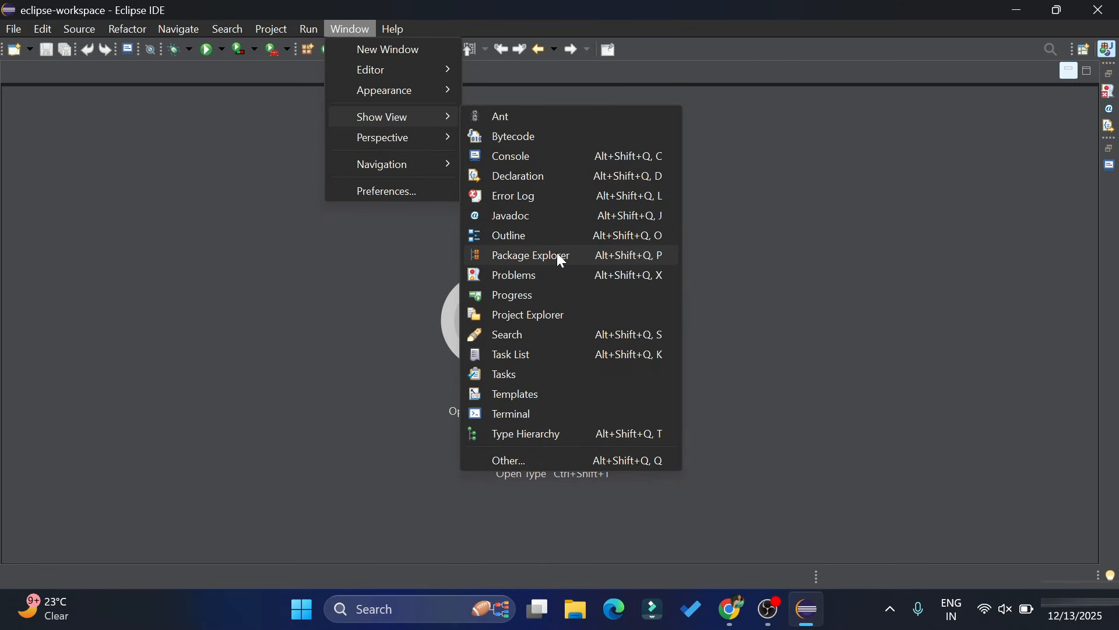
left_click(534, 315)
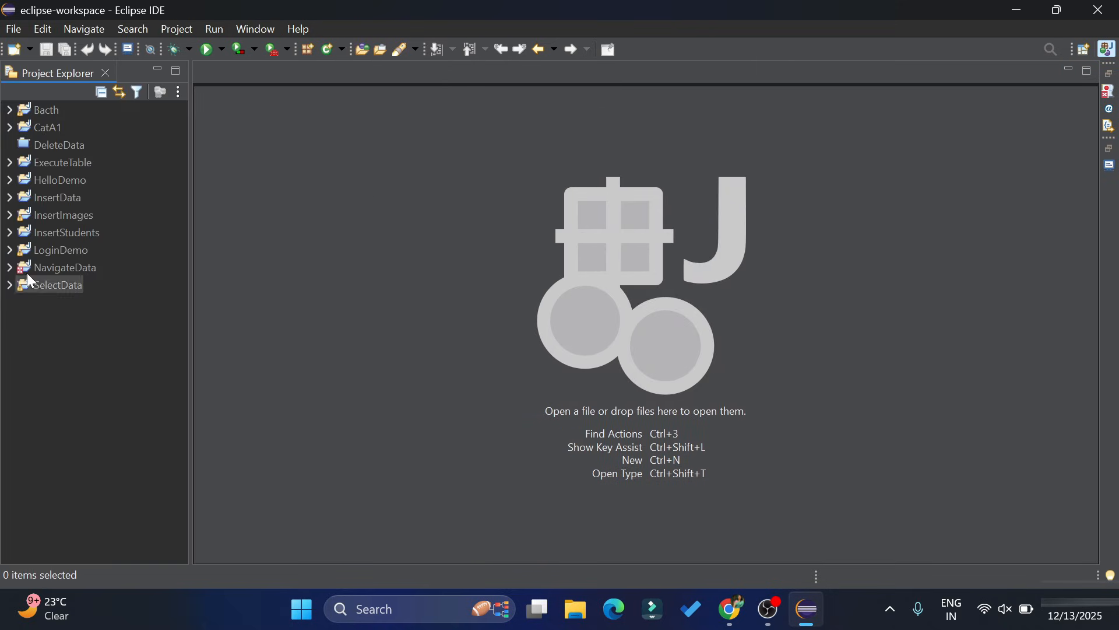
left_click(15, 185)
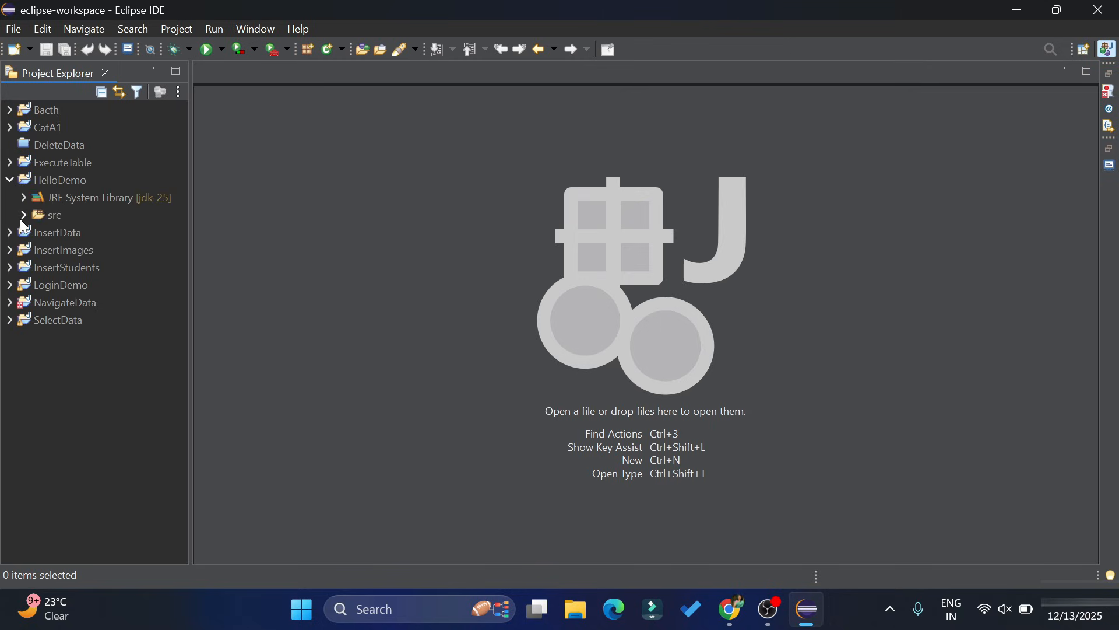
Create a public class HelloWorld in package cscorner under HelloDemo's src folder, including a public static void main method stub.
left_click(49, 215)
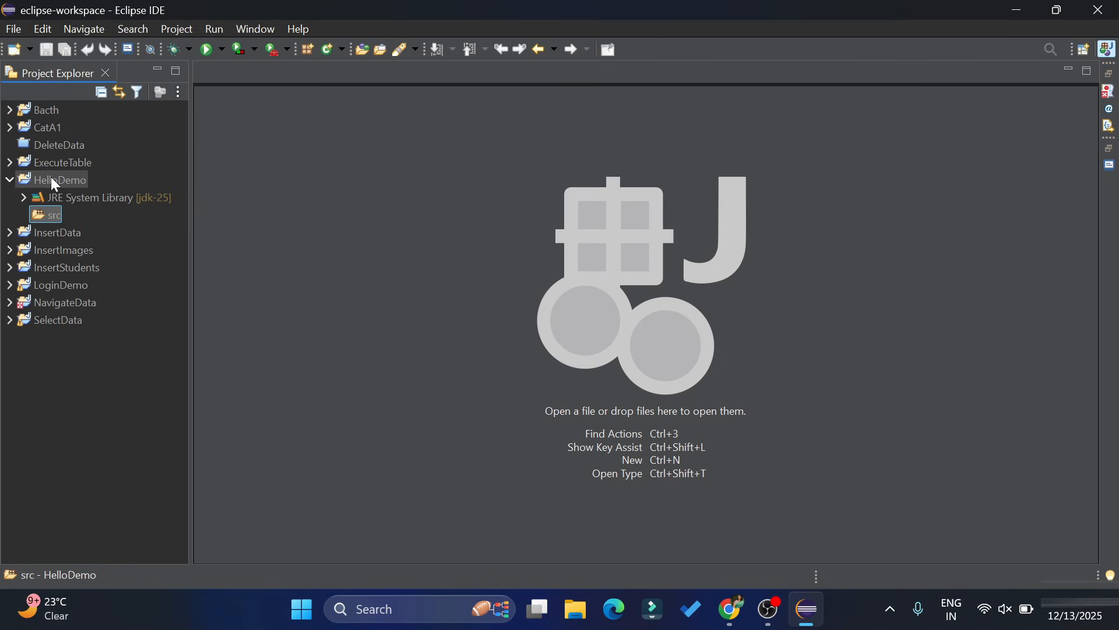
right_click(51, 222)
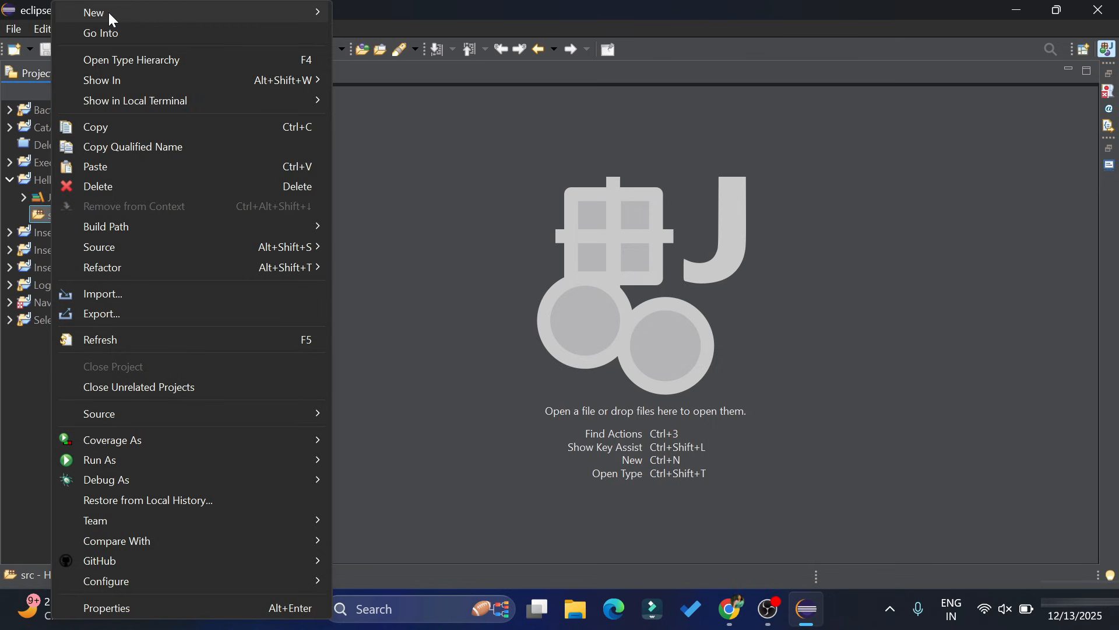
mouse_move(109, 13)
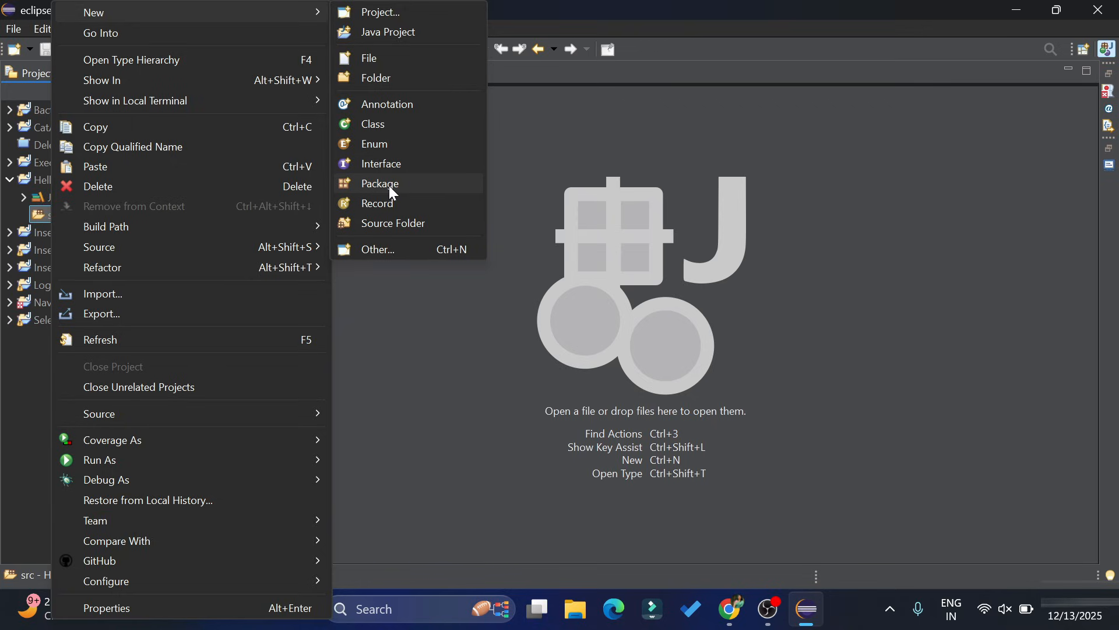
left_click(387, 126)
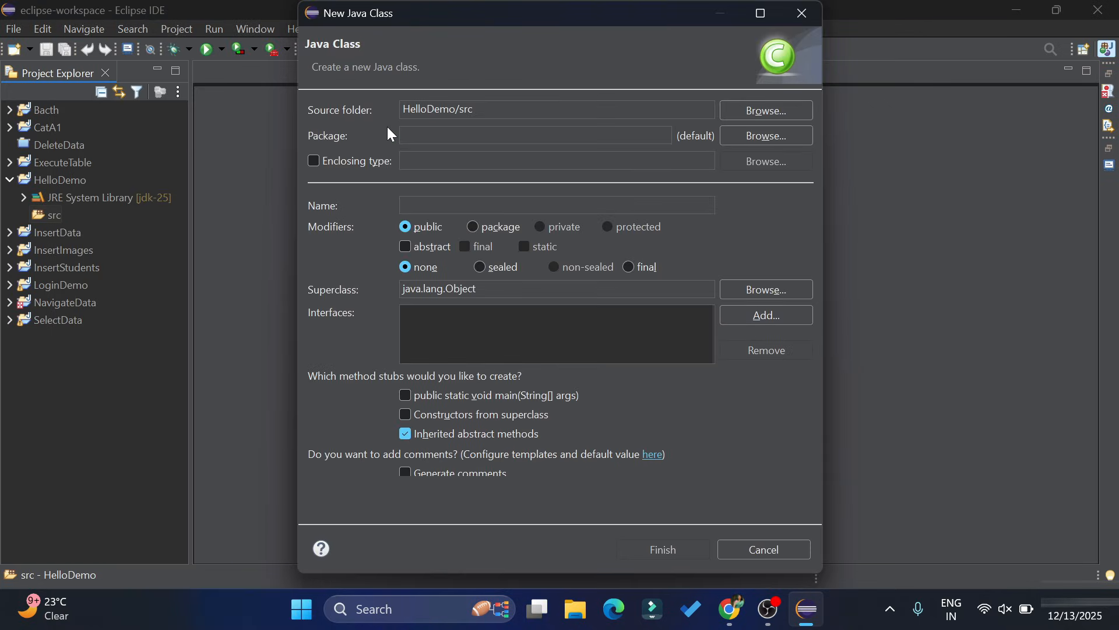
type("HelloW")
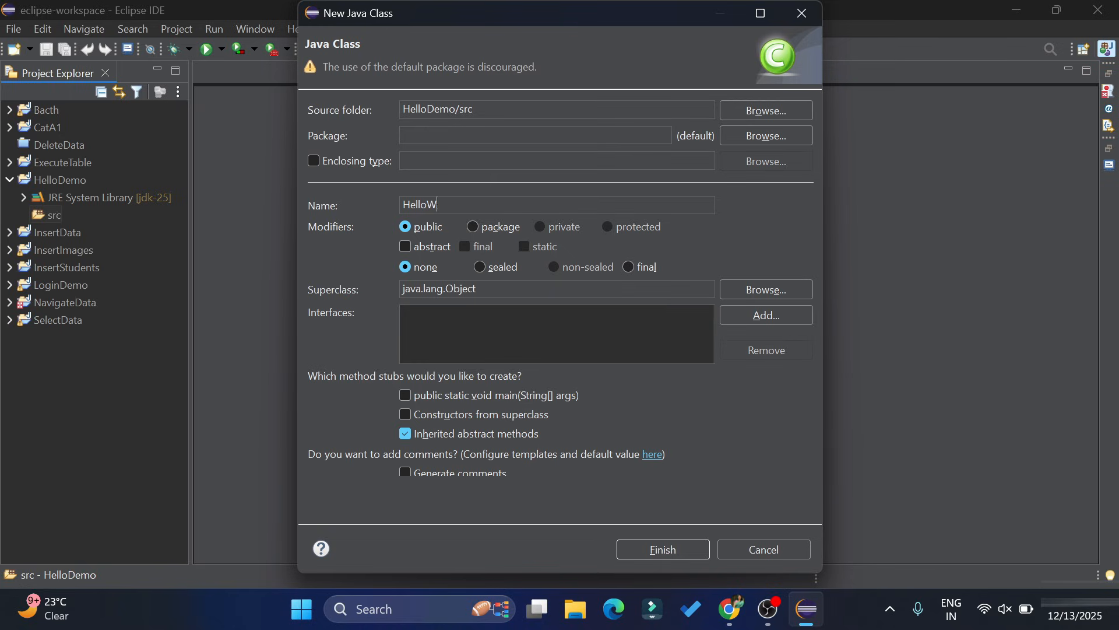
type("orld")
type("cscorne")
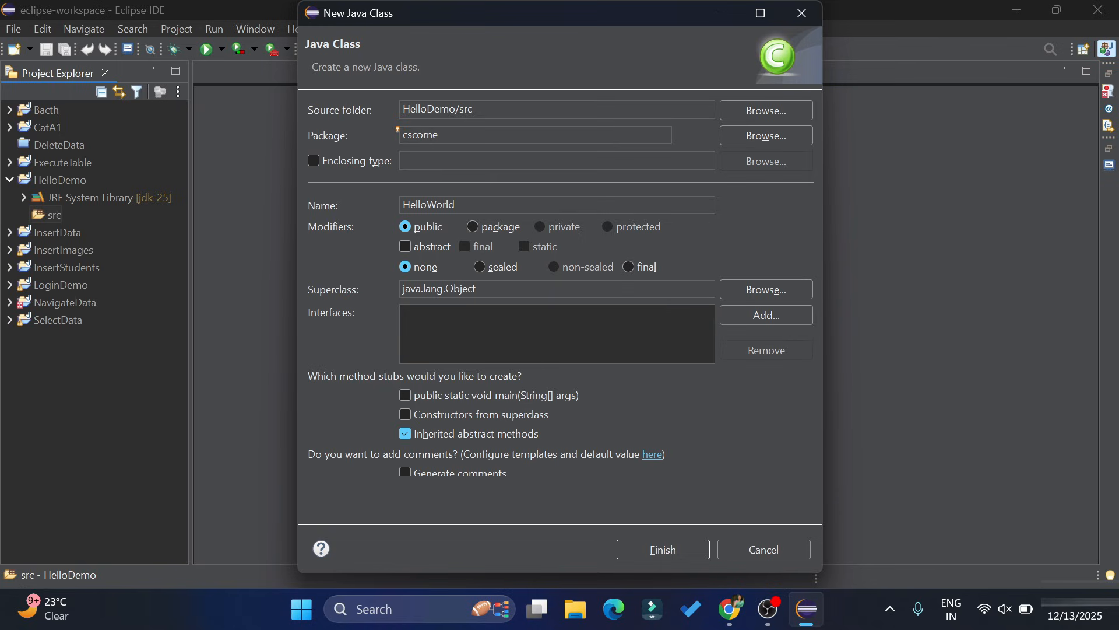
type("r")
left_click(702, 555)
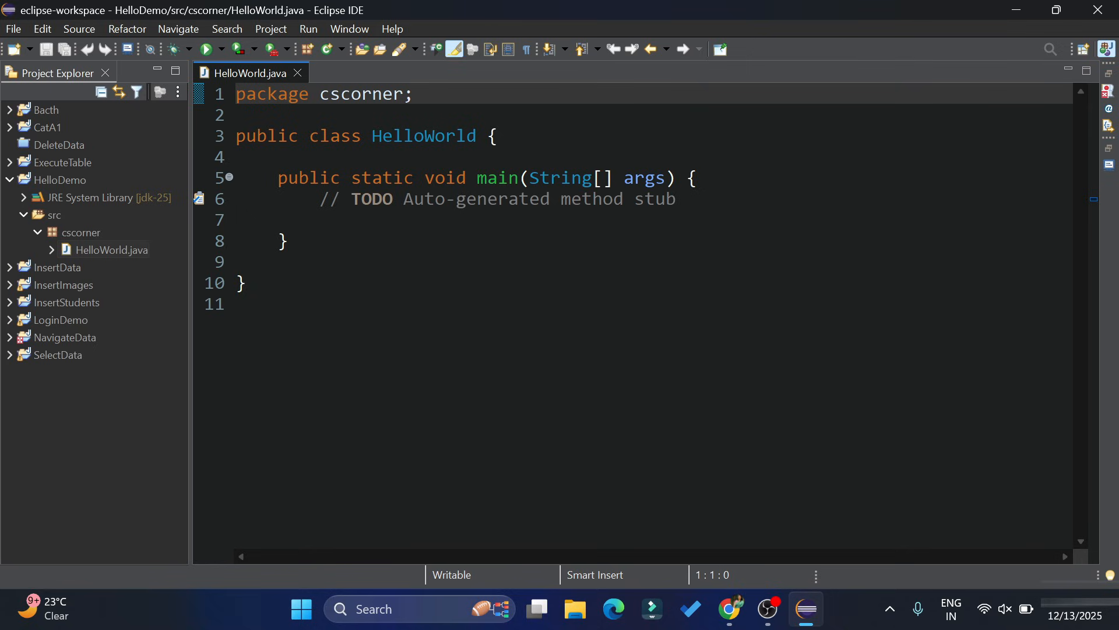
Delete the auto-generated TODO comment from the main method of HelloWorld.java.
left_click(111, 252)
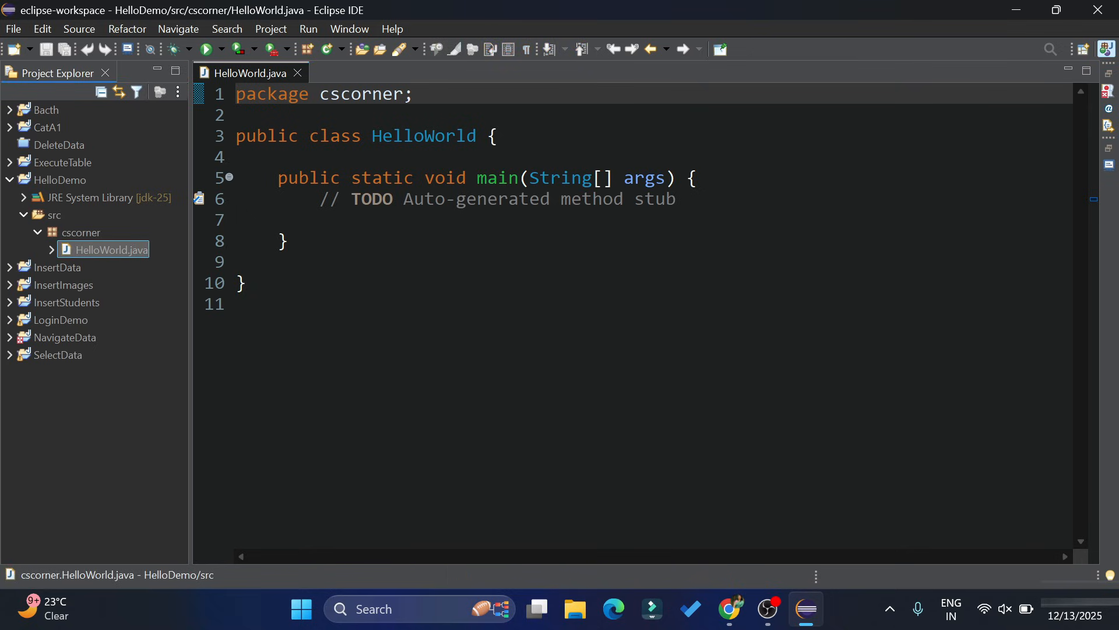
left_click(257, 95)
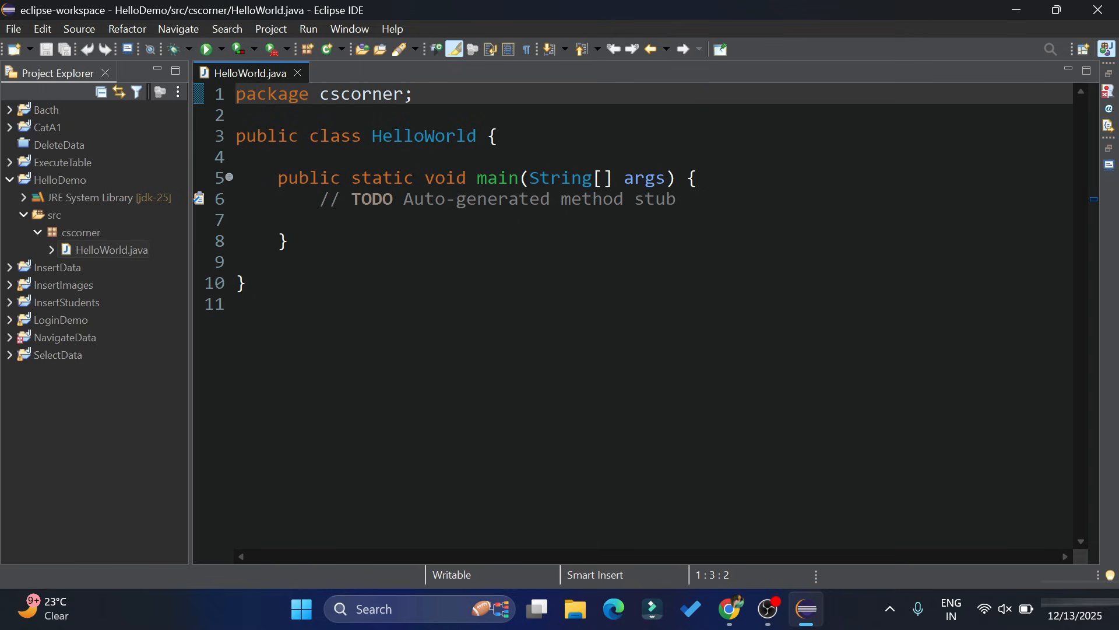
left_click(239, 156)
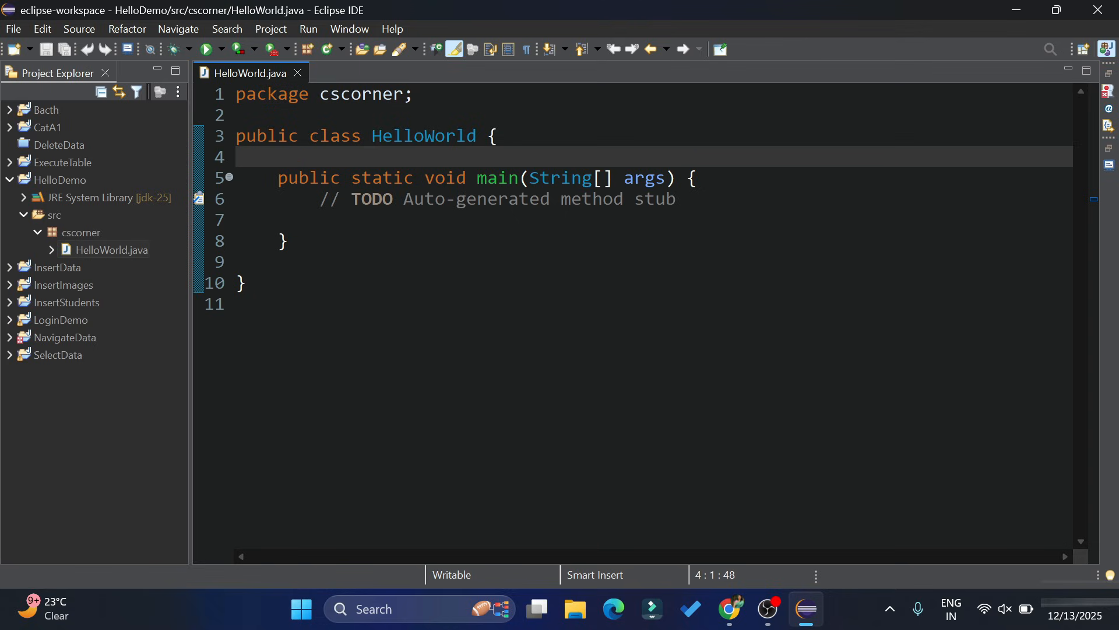
left_click_drag(277, 199, 678, 199)
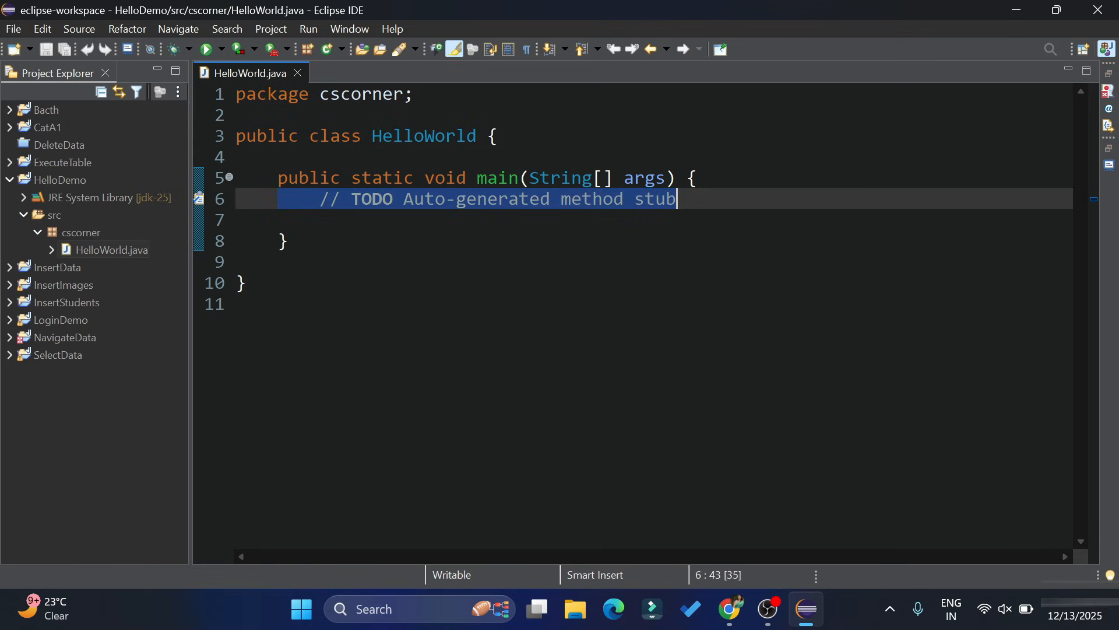
key("BackSpace")
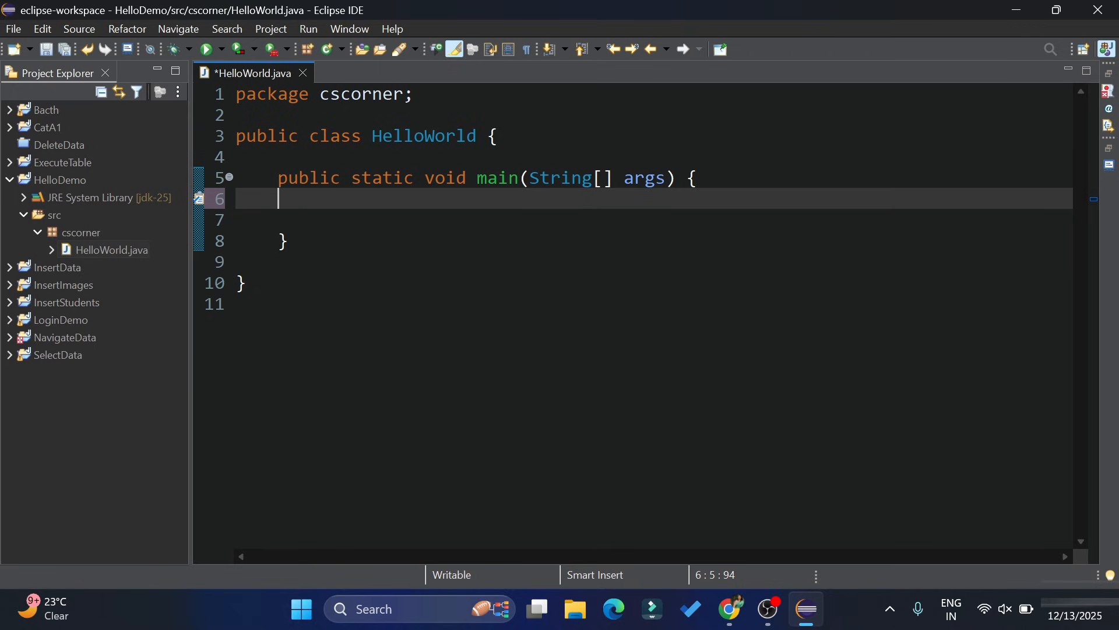
Add a System.out.println statement to the main method, expanded from the sysout template, that prints "Thanks for watching!!".
key("Tab")
type("sysout")
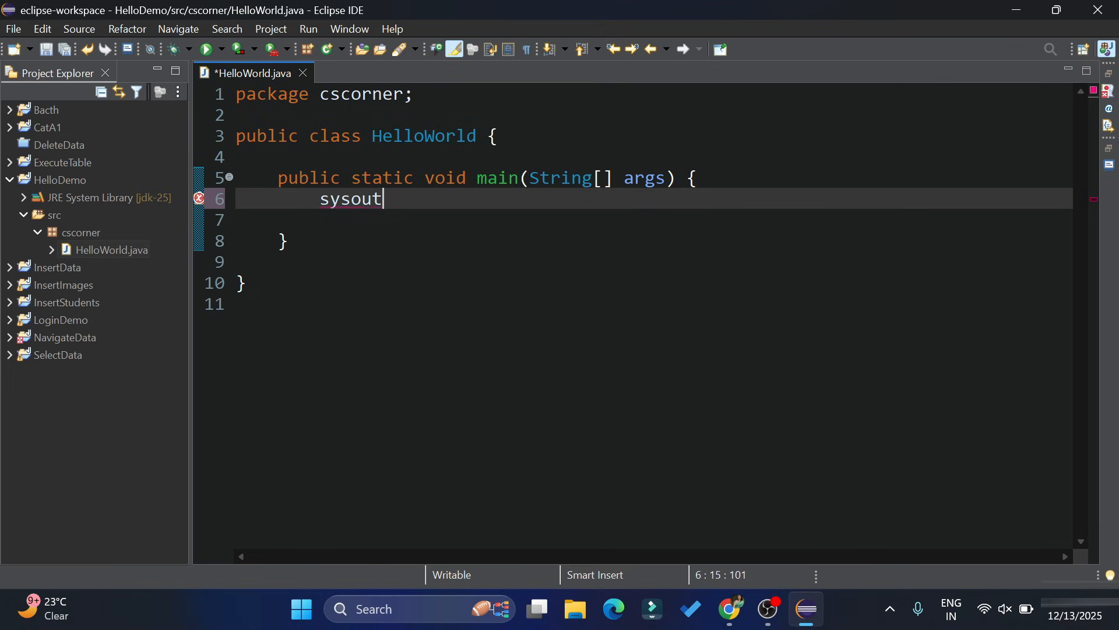
key("ctrl+space")
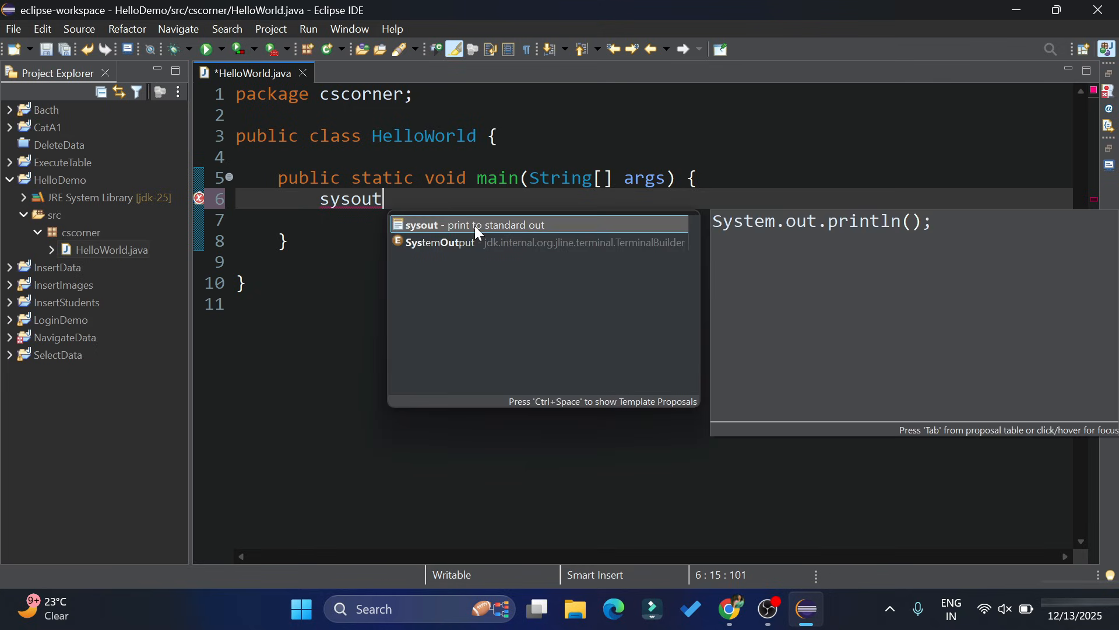
key("Return")
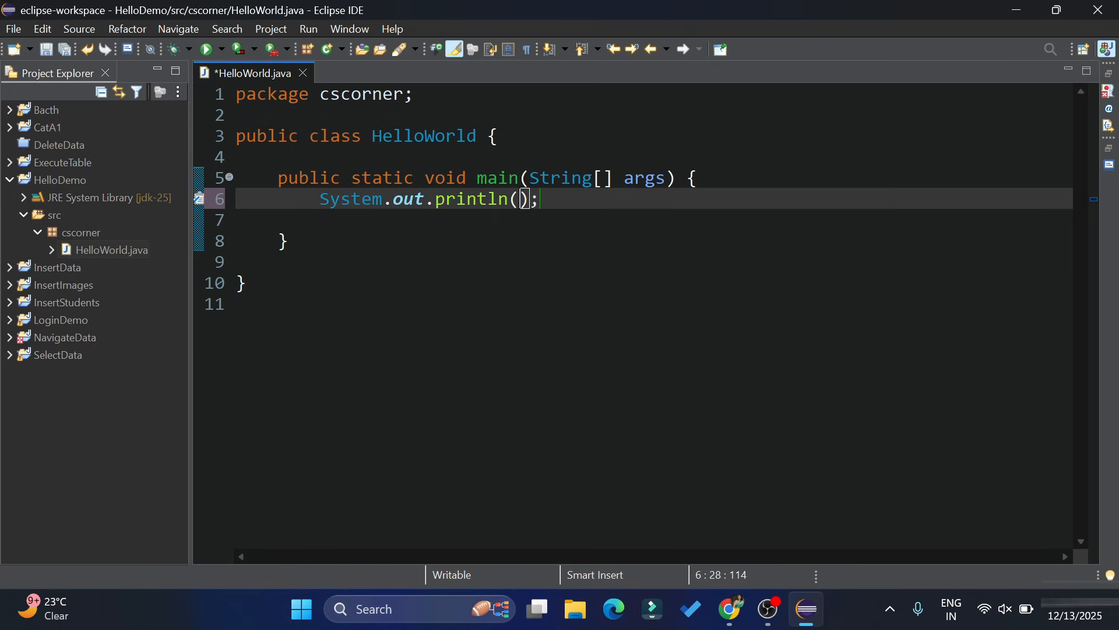
type("\"Thank")
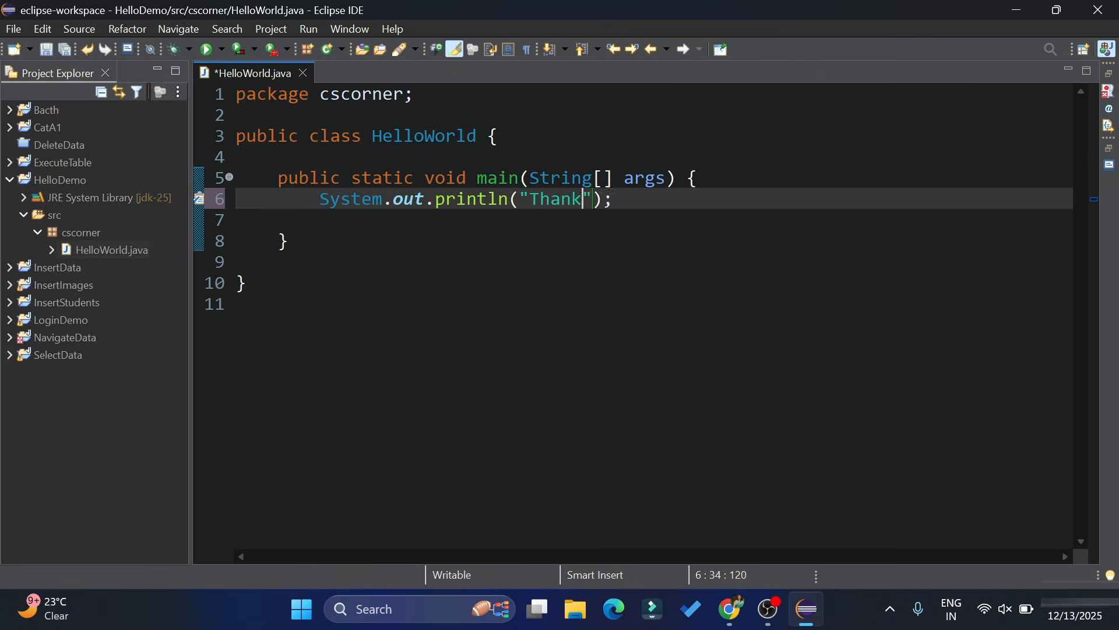
type("s for w")
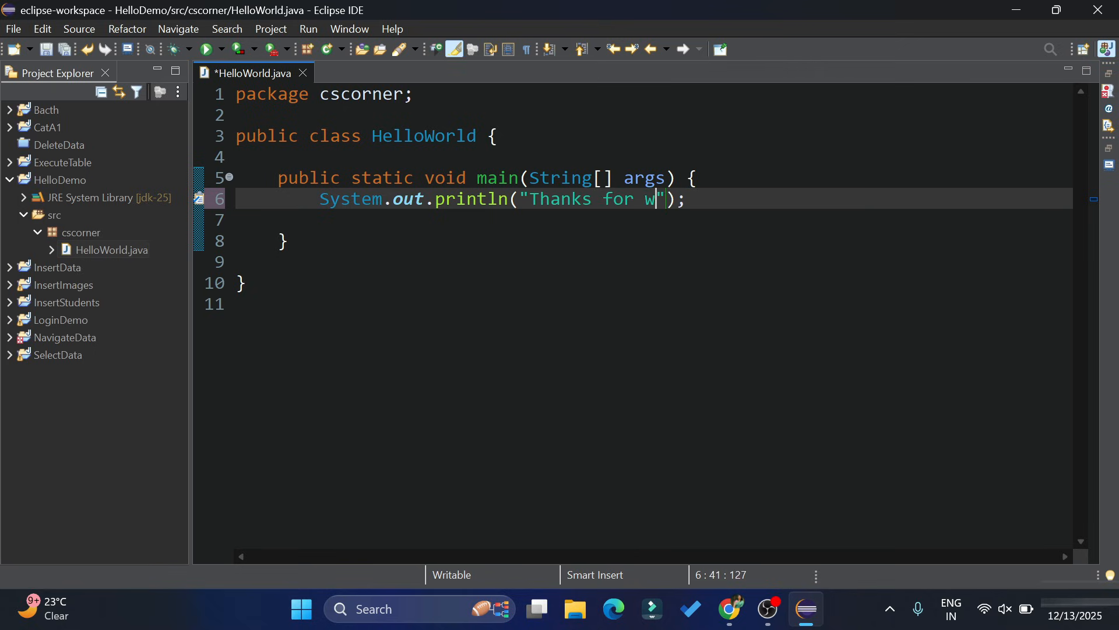
type("atching")
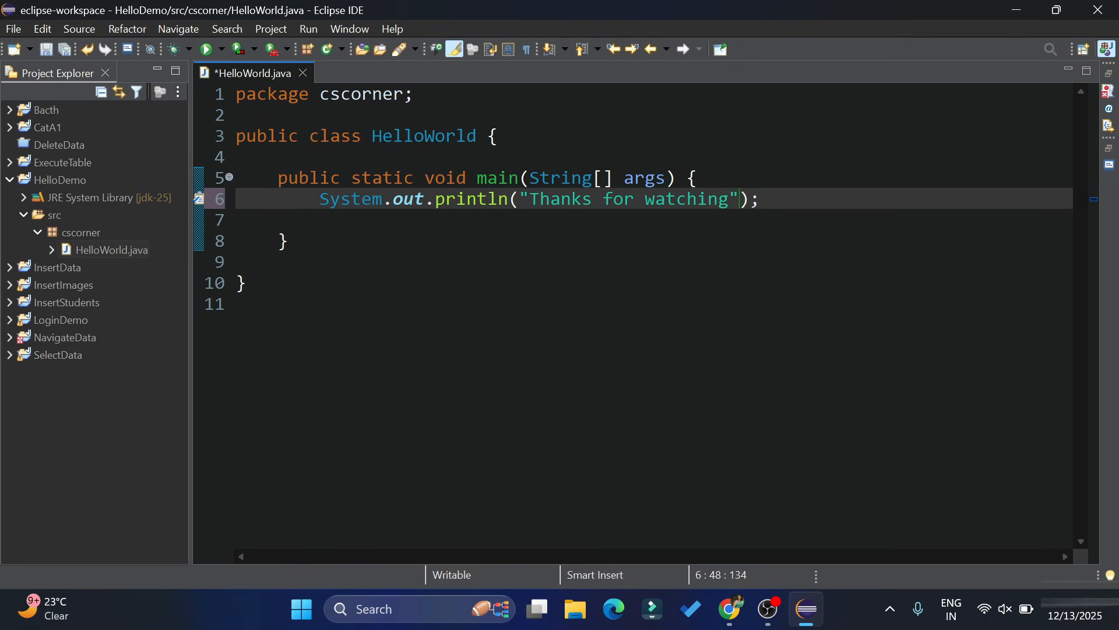
type("!!")
Save and run the HelloWorld program, and dock the Console view beneath the code editor.
left_click(68, 51)
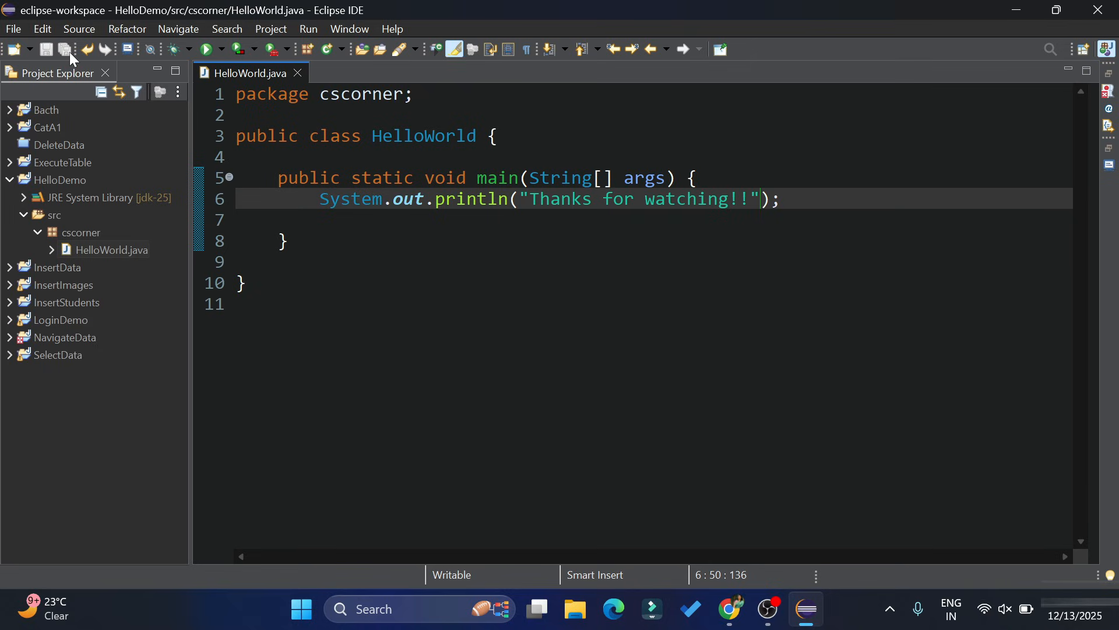
left_click(208, 49)
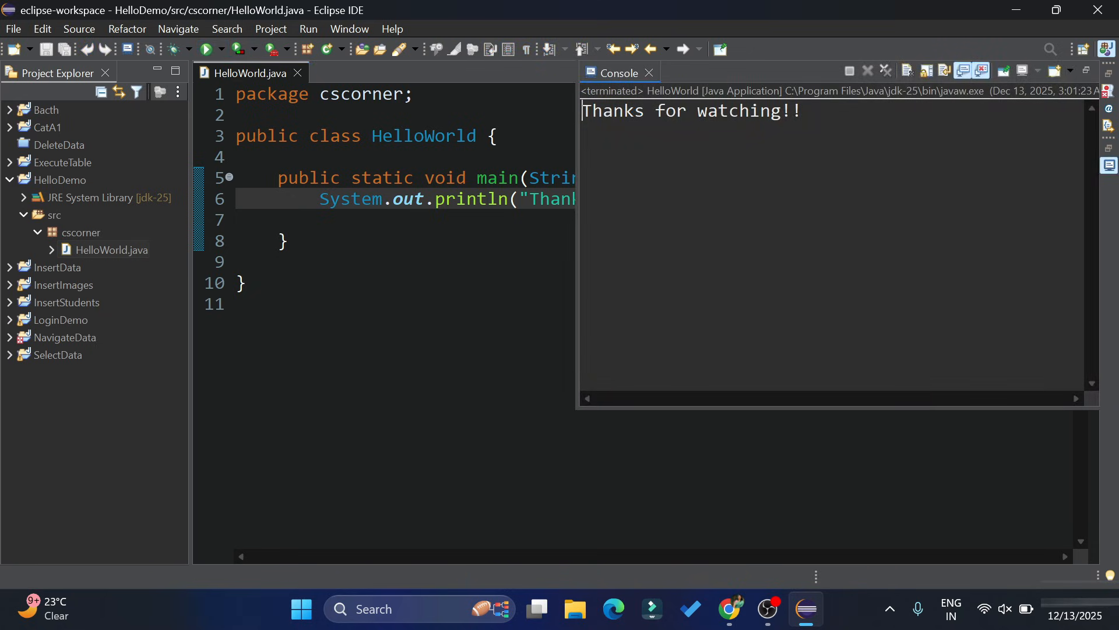
left_click_drag(624, 75, 568, 382)
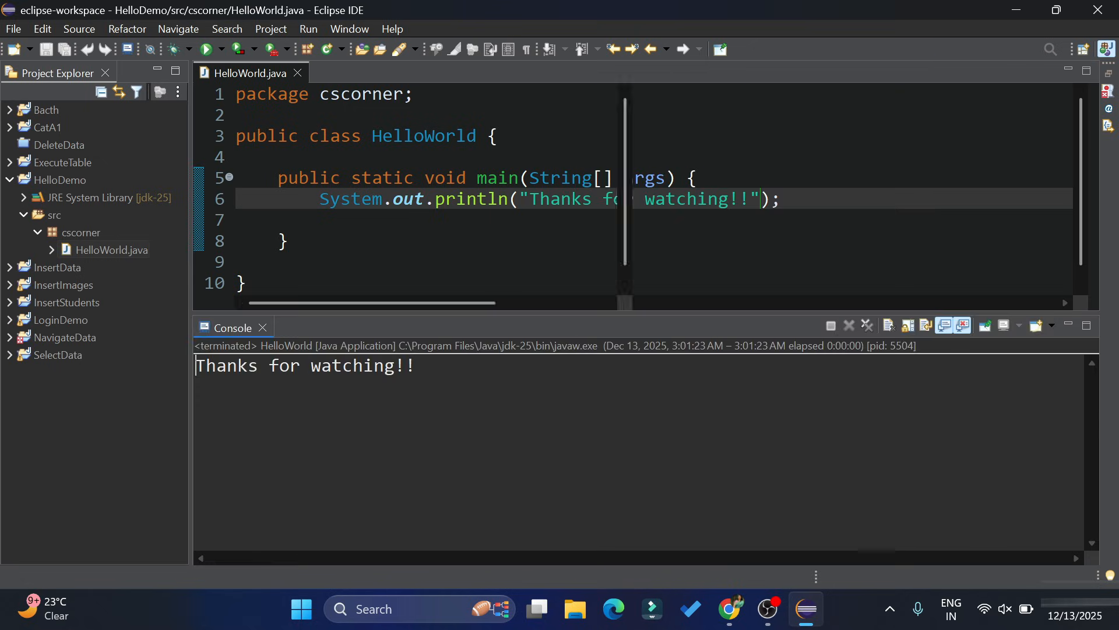
left_click(422, 366)
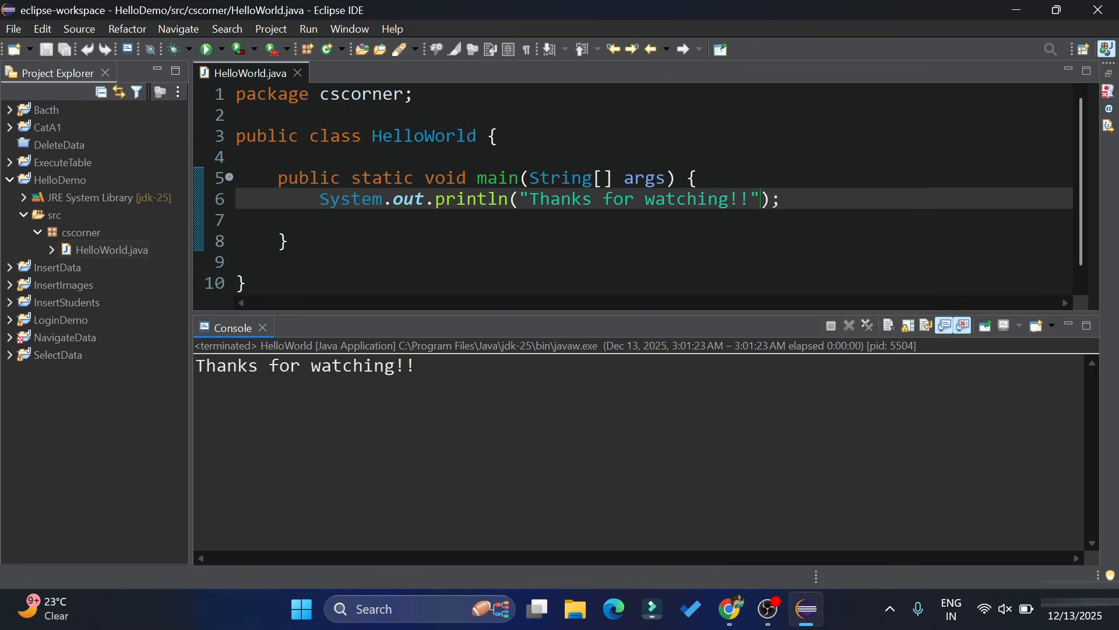